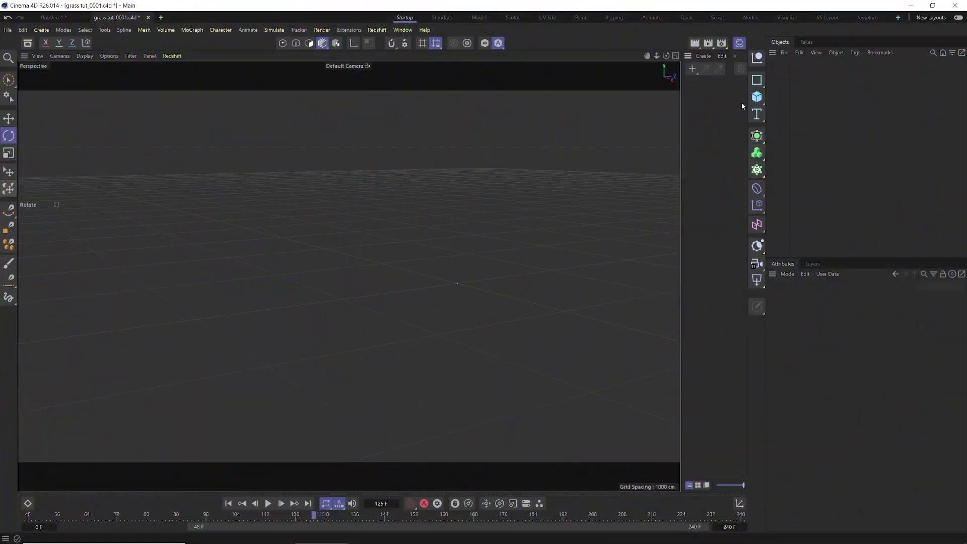
- Add a Landscape object and set its size to 6000 × 270 × 6000 cm
click(757, 97)
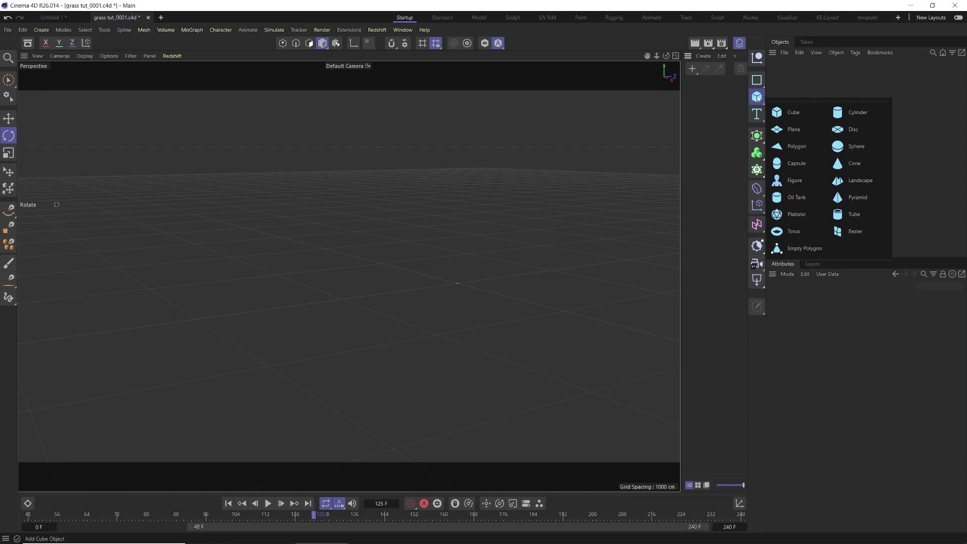
click(852, 181)
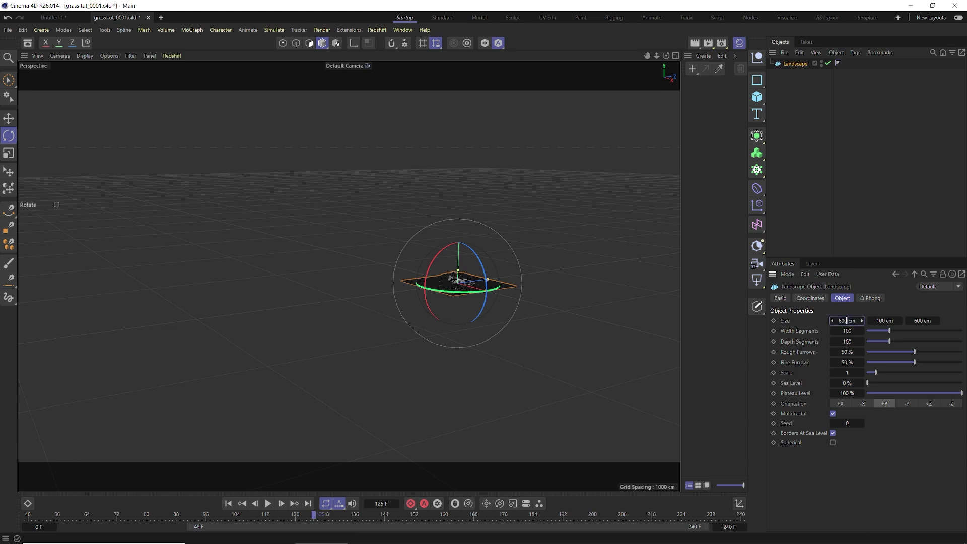
click(846, 321)
text(6000)
click(926, 321)
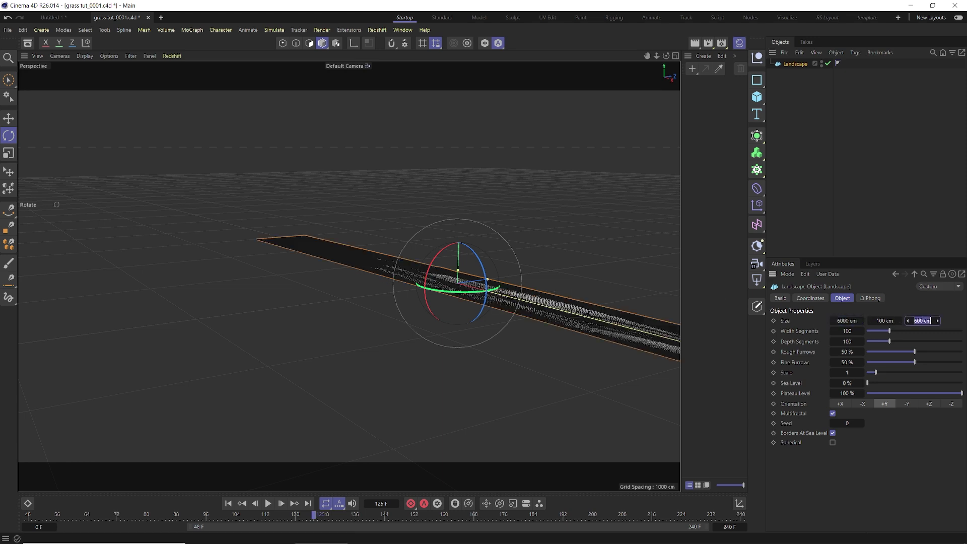
click(921, 320)
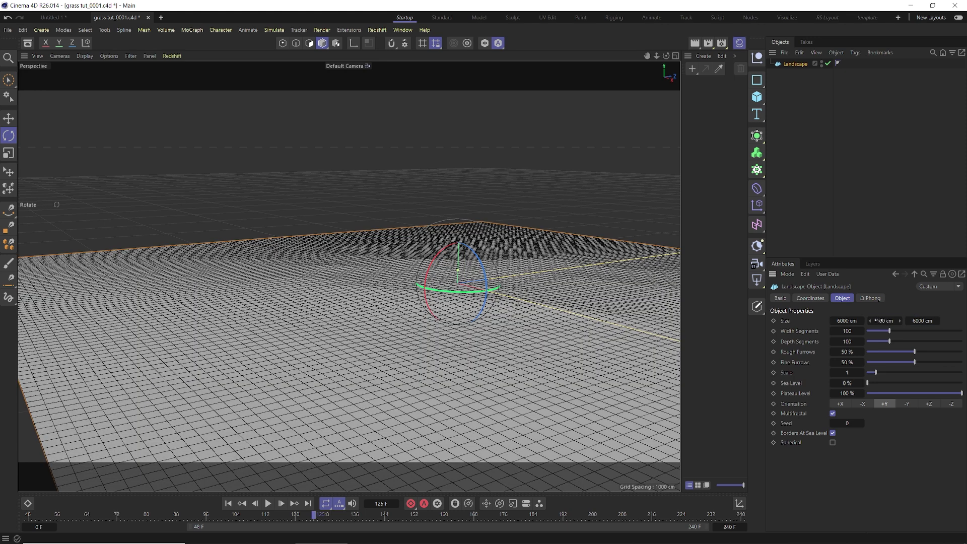
click(878, 320)
text(270)
key(Return)
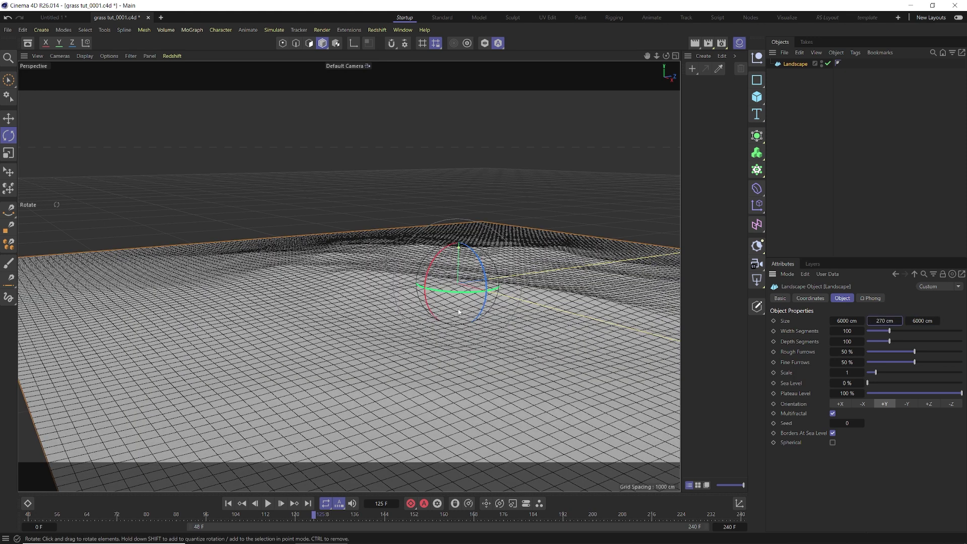
- Set the landscape's Rough Furrows to 0%, Fine Furrows to 66% and Sea Level to 50%
alt+drag(482, 309, 473, 285)
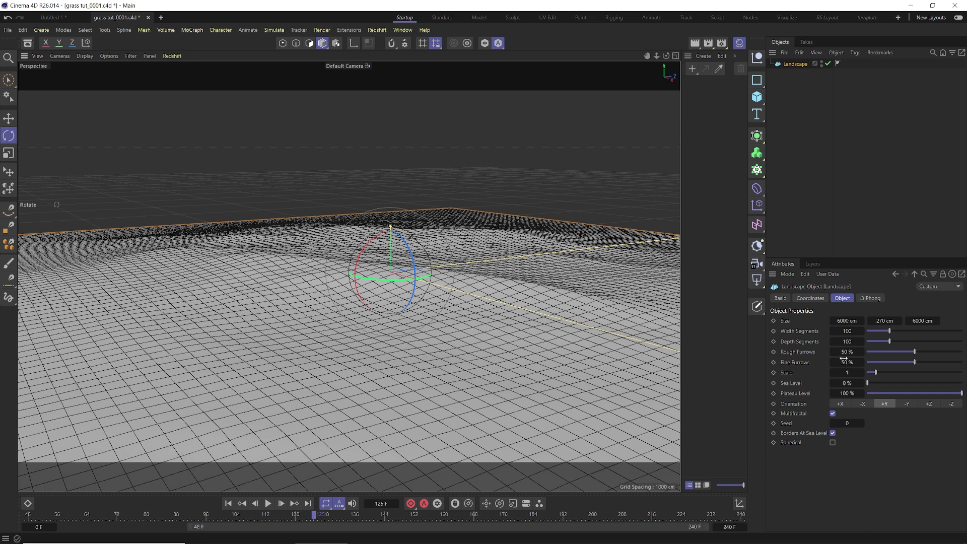
drag(907, 351, 867, 351)
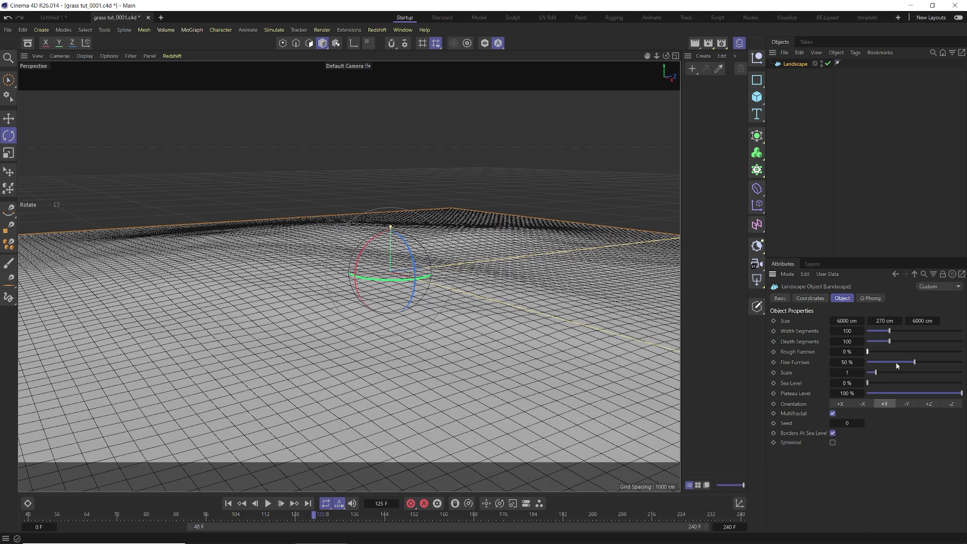
drag(913, 362, 934, 362)
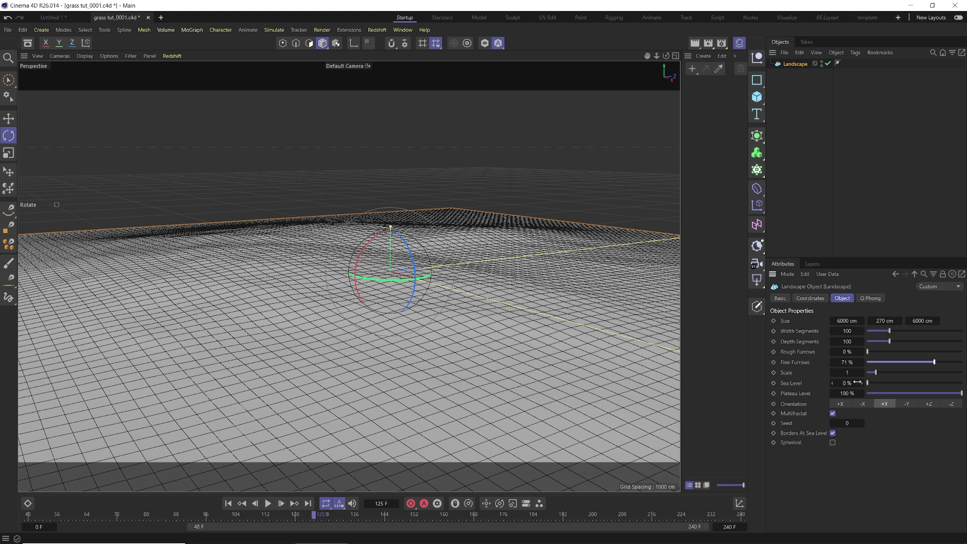
click(841, 383)
text(50)
key(Return)
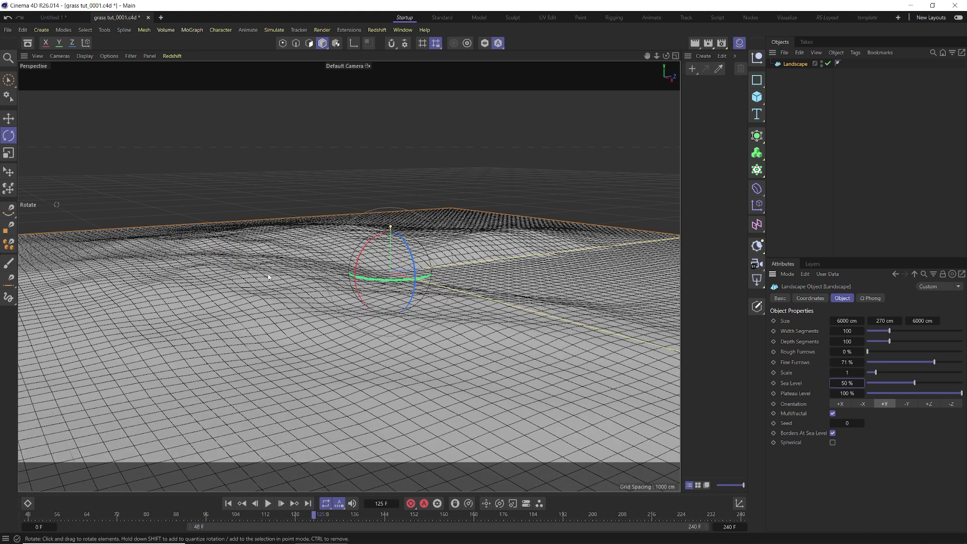
mouse_move(933, 361)
mouse_down()
mouse_move(910, 363)
mouse_move(930, 361)
mouse_up()
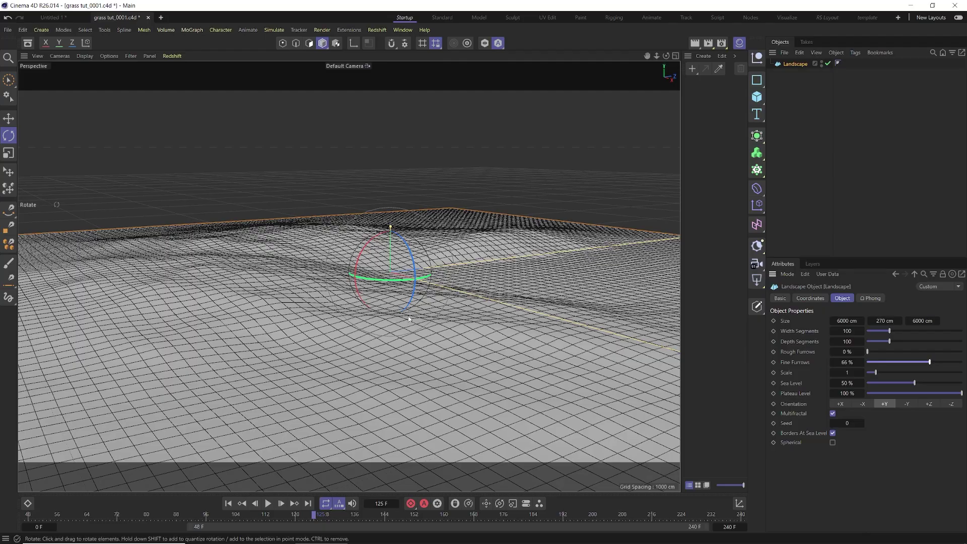
- Try several higher Seed values on the landscape and set the Seed back to 0
alt+drag(409, 325, 349, 276)
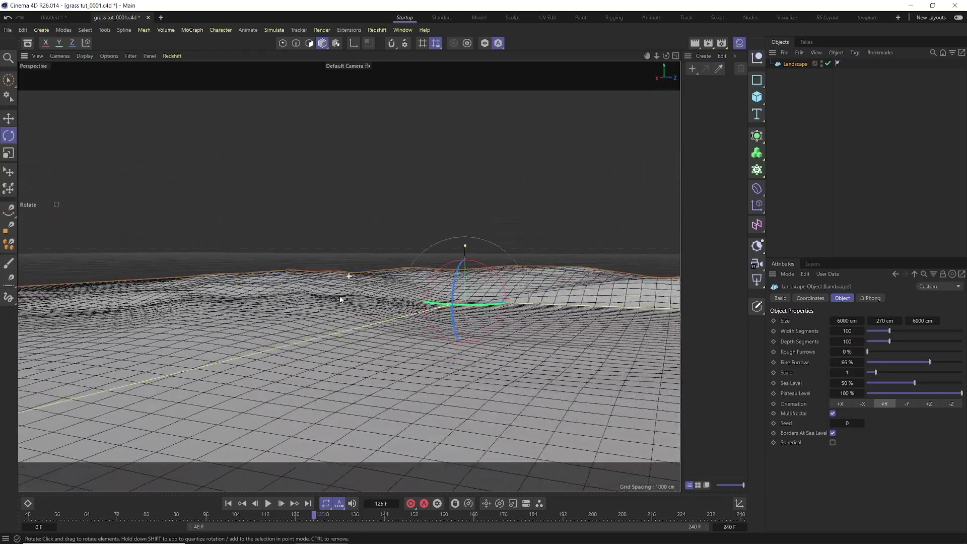
click(861, 421)
click(861, 421)
click(862, 422)
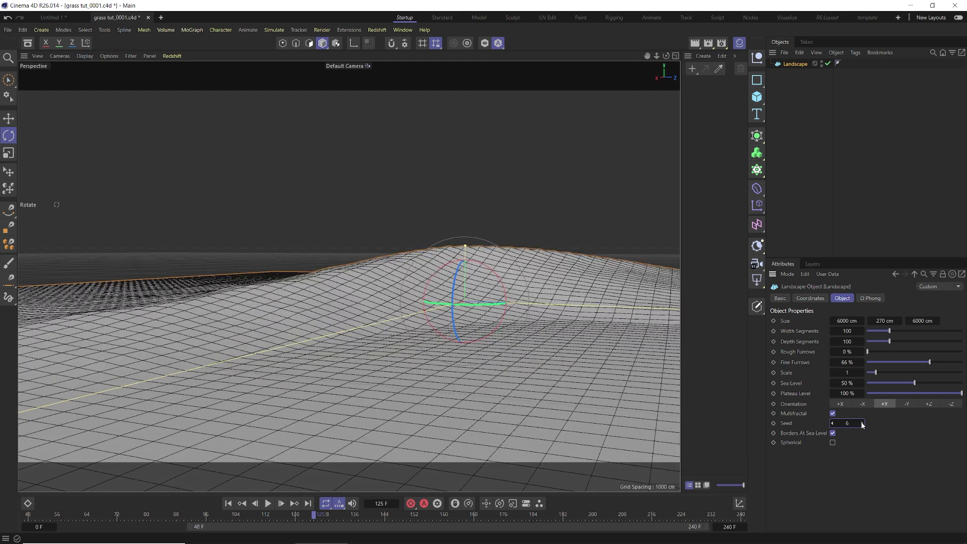
click(861, 422)
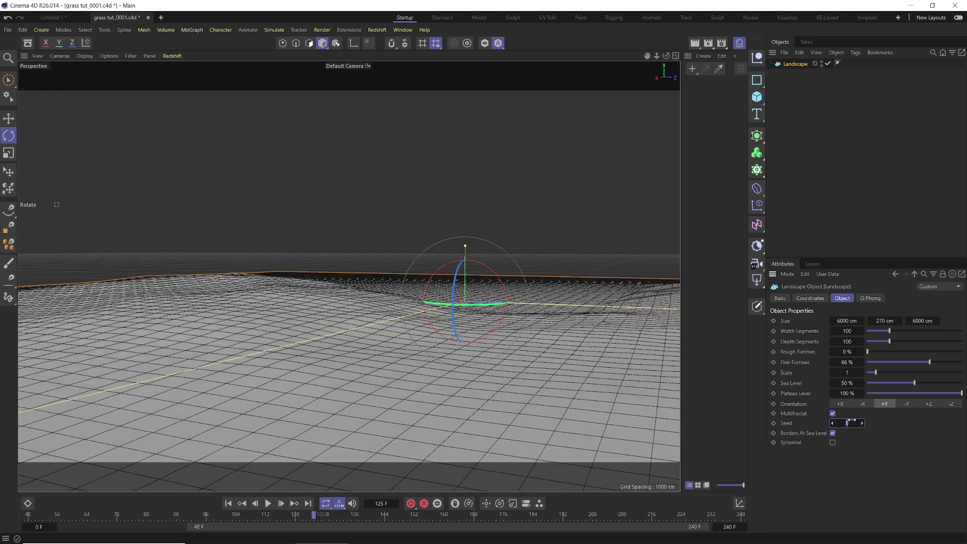
drag(850, 423, 794, 152)
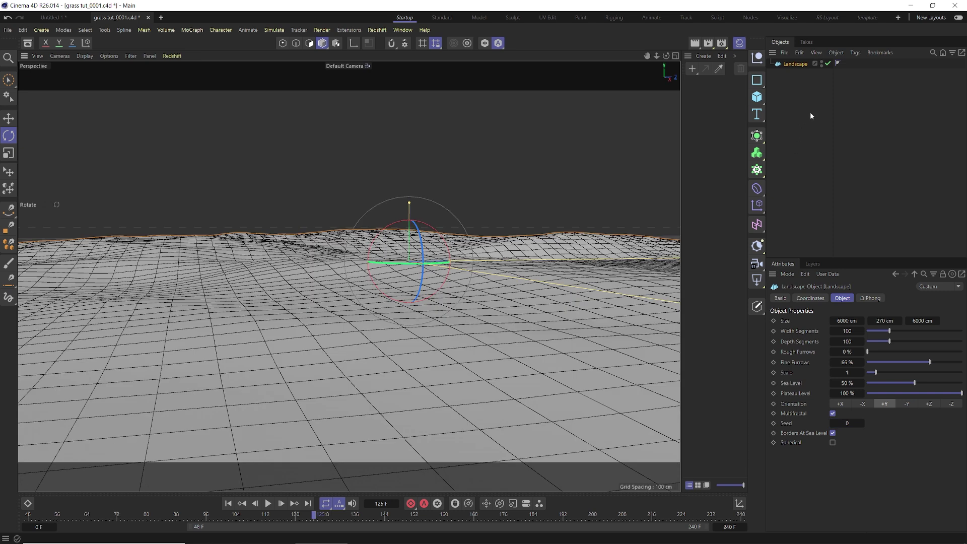
- Add a Hair object to the landscape
click(237, 32)
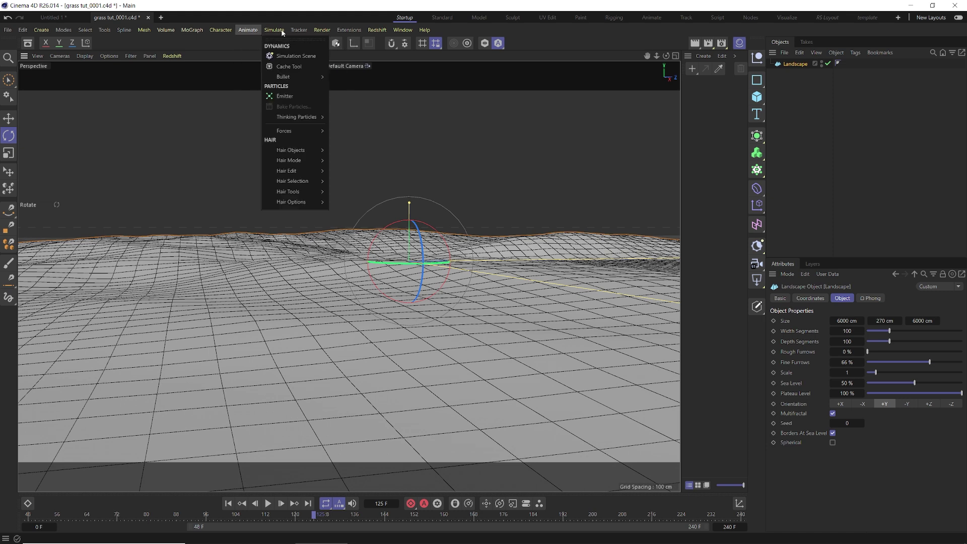
mouse_move(302, 150)
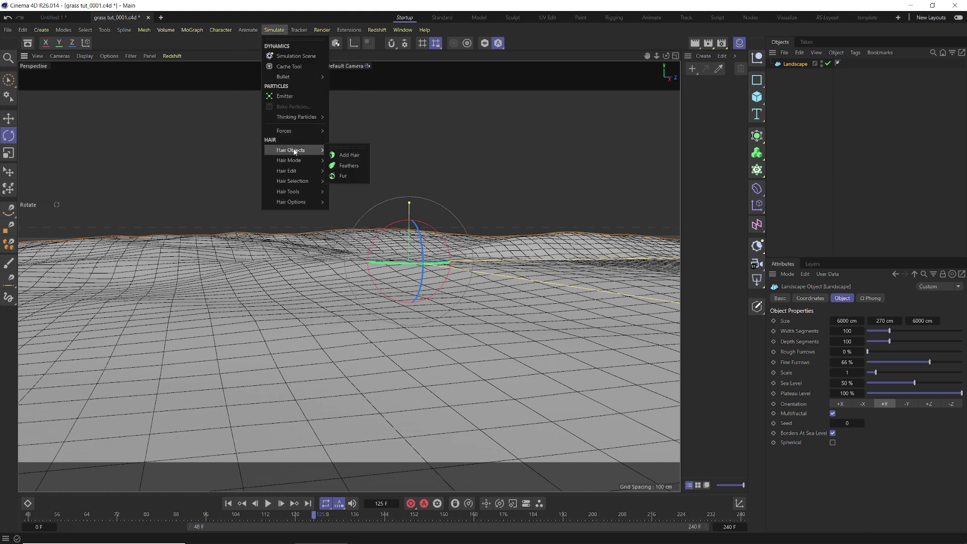
click(342, 153)
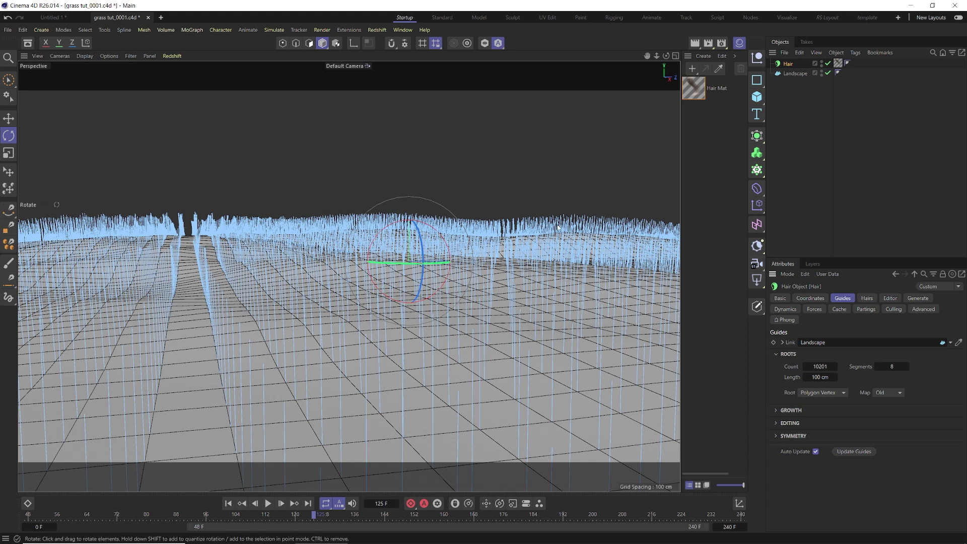
- Set the Hair object's hair count to 150000 and its hair segments to 20
scroll(483, 293, down, 3)
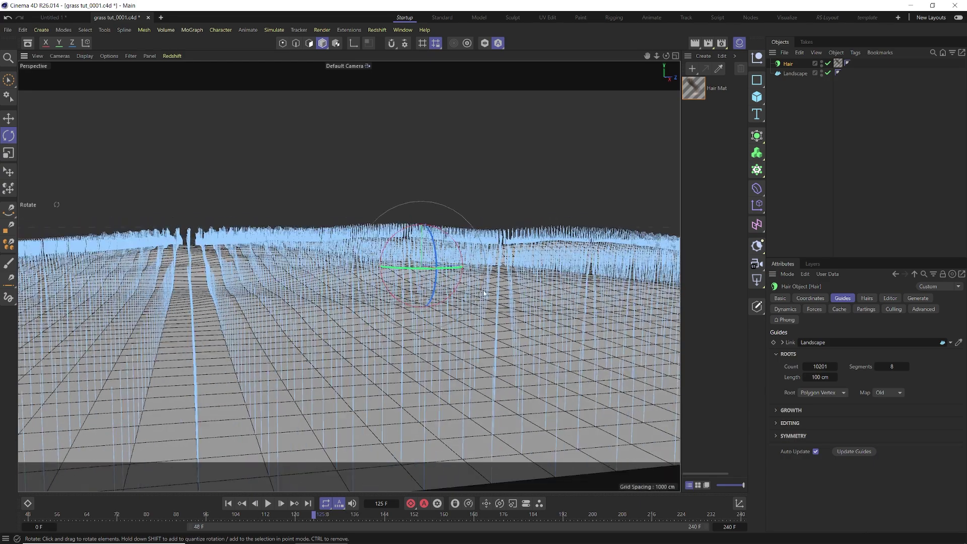
scroll(414, 306, up, 5)
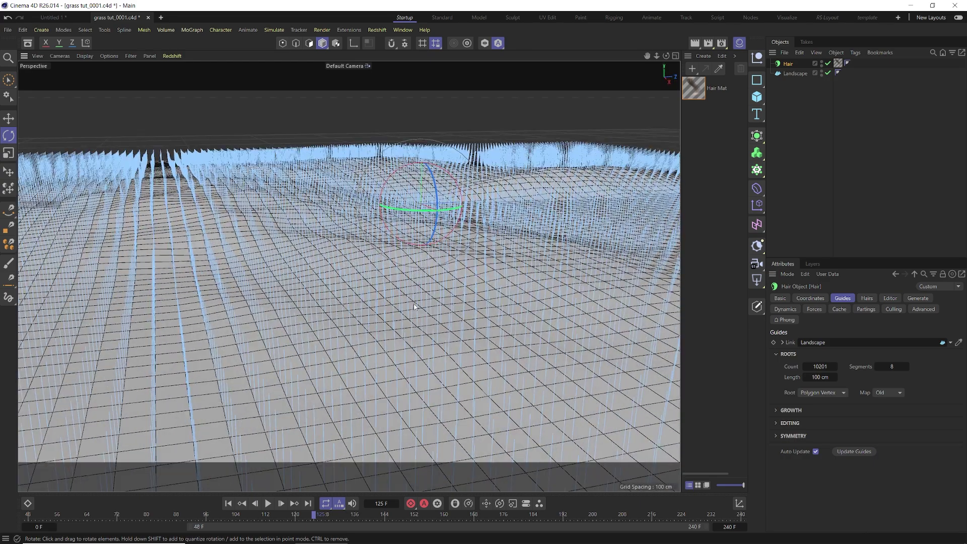
scroll(414, 306, down, 2)
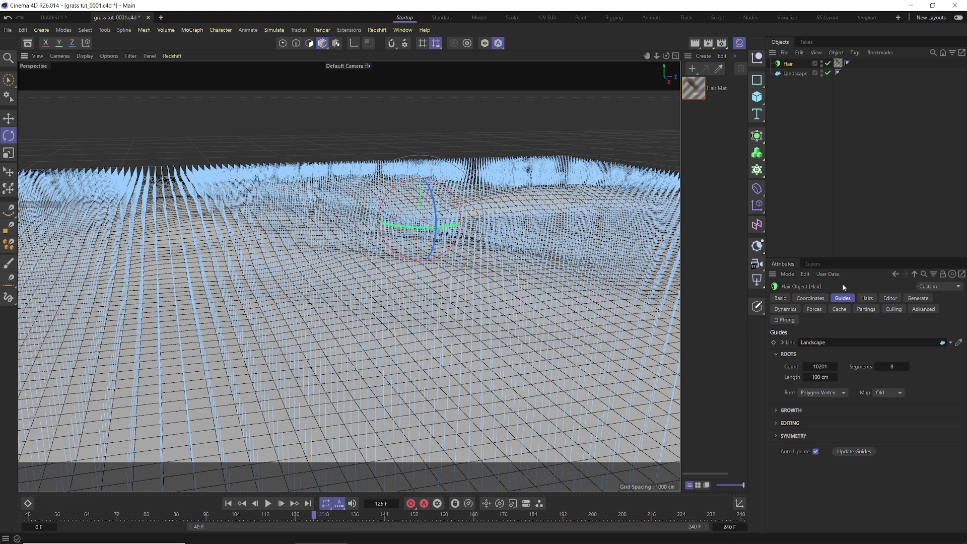
click(863, 297)
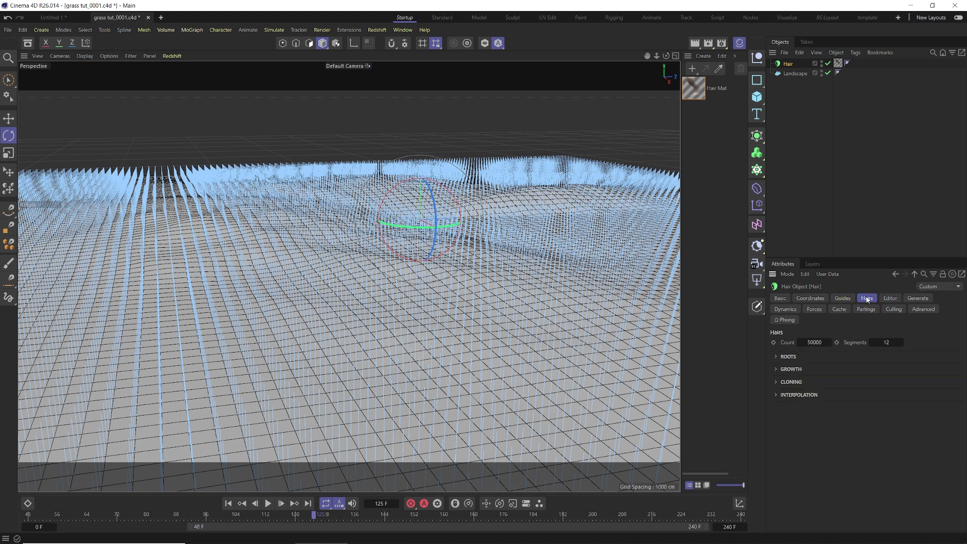
click(812, 343)
double_click(888, 342)
text(20)
- Preview the hair-covered landscape in the Redshift RenderView and stop the live render
click(376, 30)
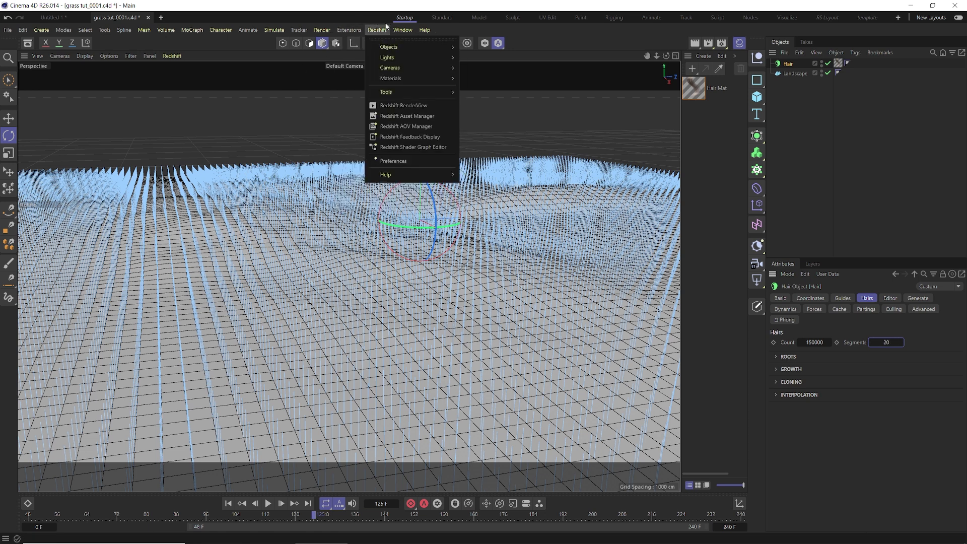
click(403, 106)
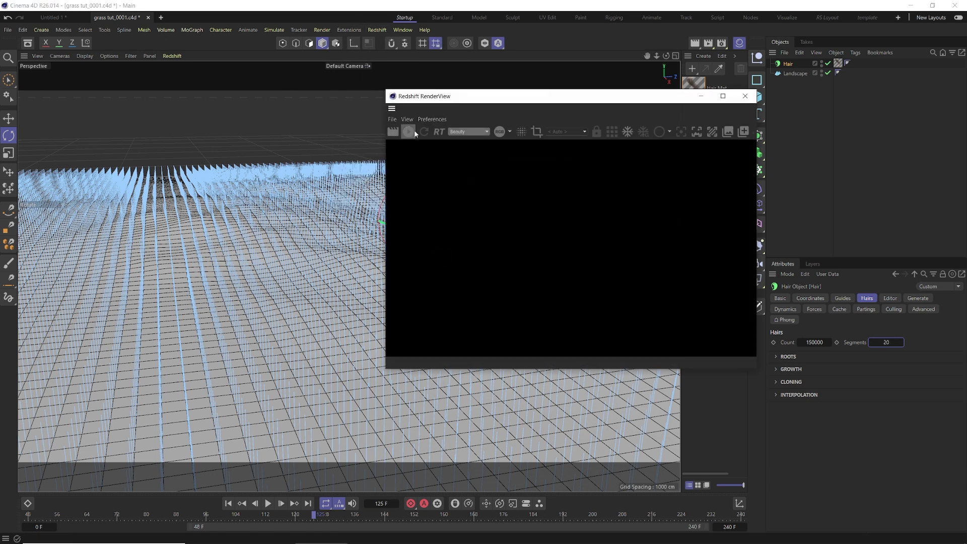
click(409, 131)
drag(546, 97, 291, 98)
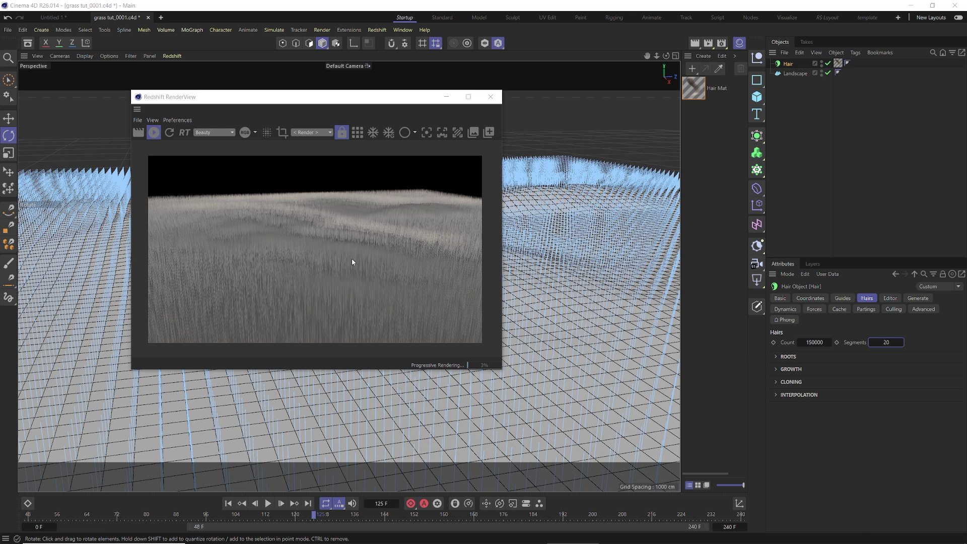
click(154, 133)
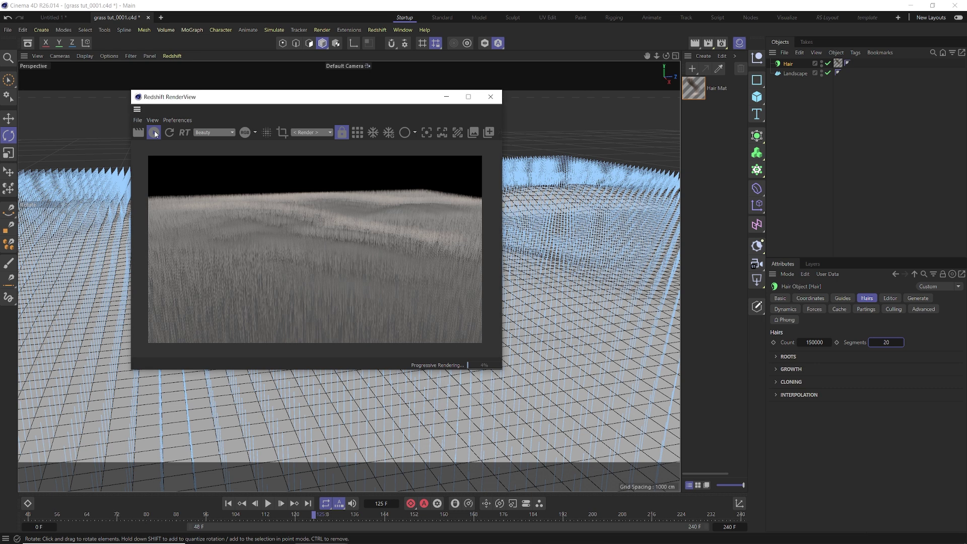
- Configure the hair cloning with Clone 1, Root 50 cm, Tip 20 cm and Variation 20%
click(776, 383)
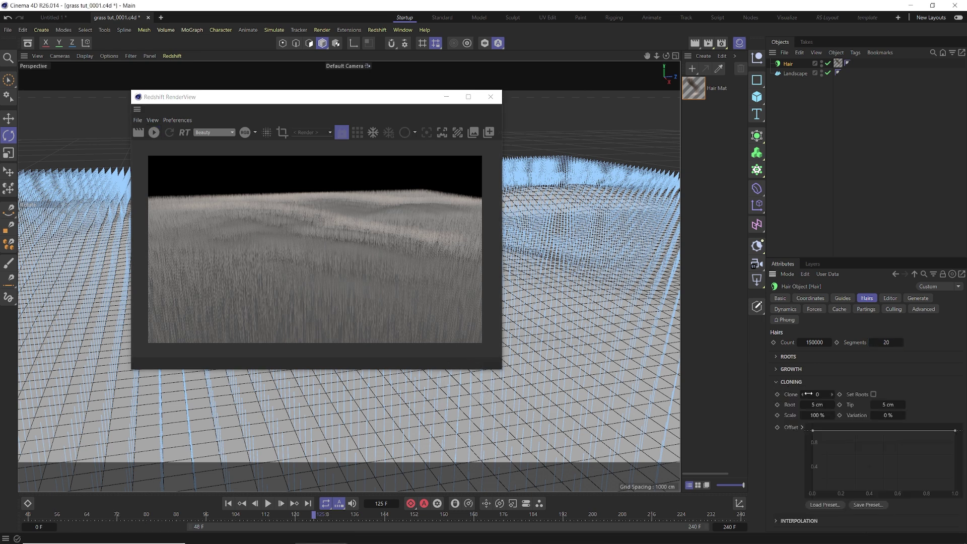
drag(817, 395, 818, 395)
double_click(817, 404)
text(50)
key(Return)
double_click(884, 405)
key(BackSpace)
text(20)
double_click(886, 414)
text(60)
key(Return)
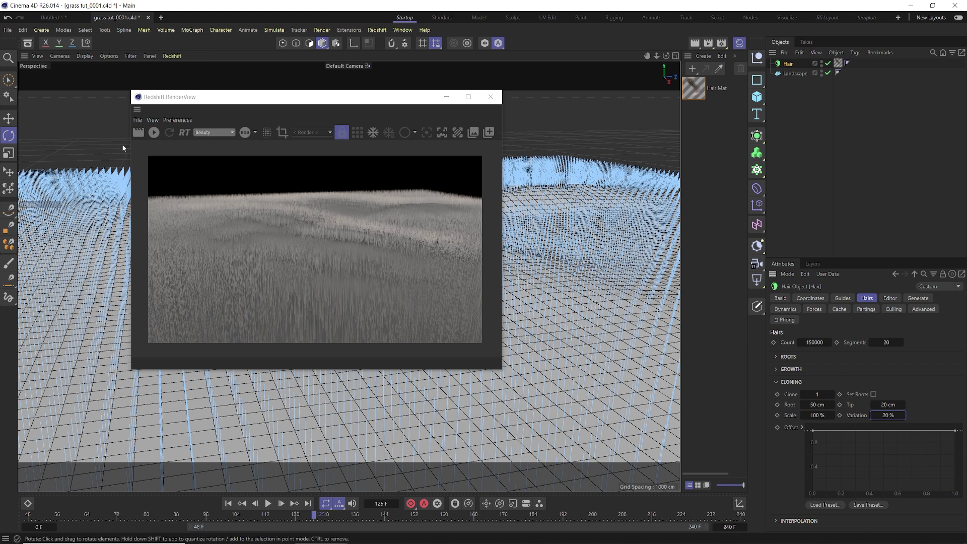
- Render the cloned hair in the Redshift RenderView, inspect it and close the render window
click(154, 133)
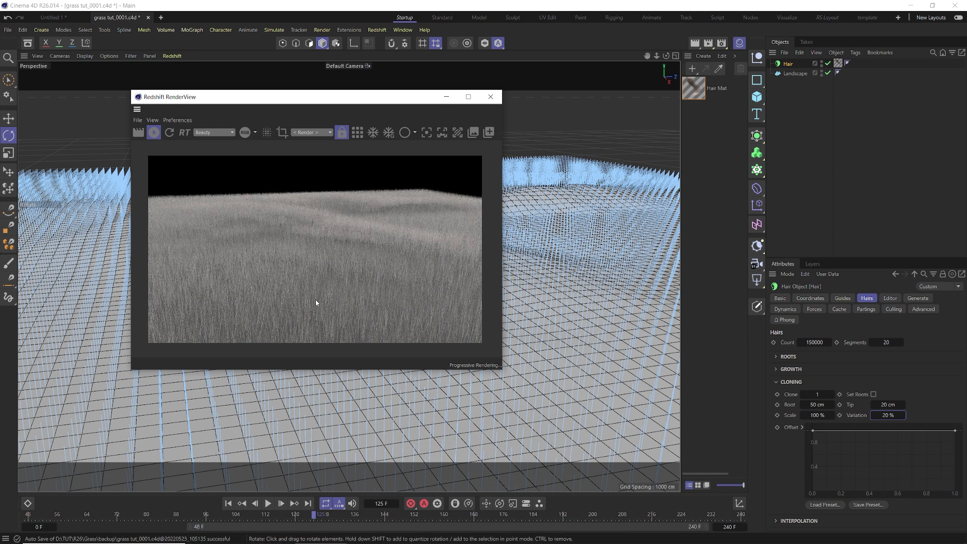
scroll(405, 318, down, 1)
scroll(337, 315, up, 1)
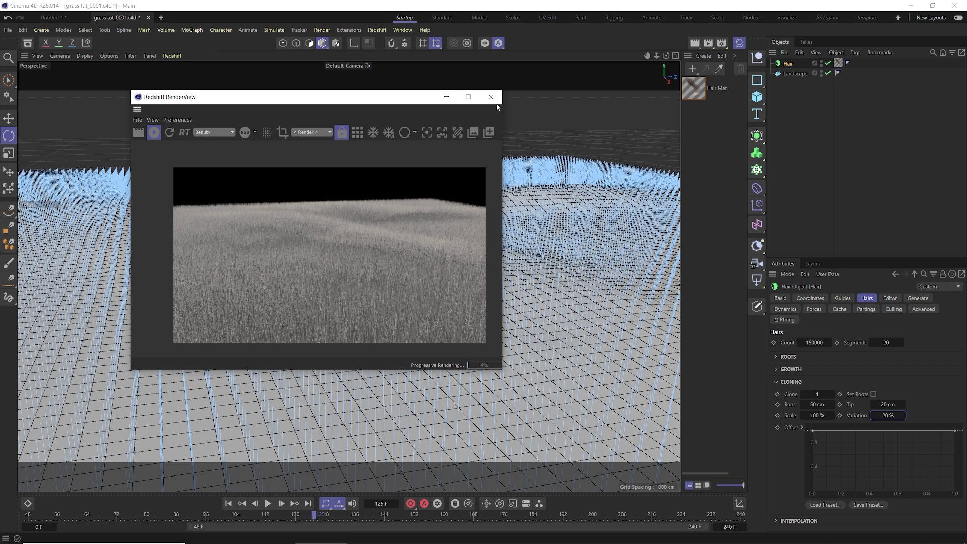
click(579, 188)
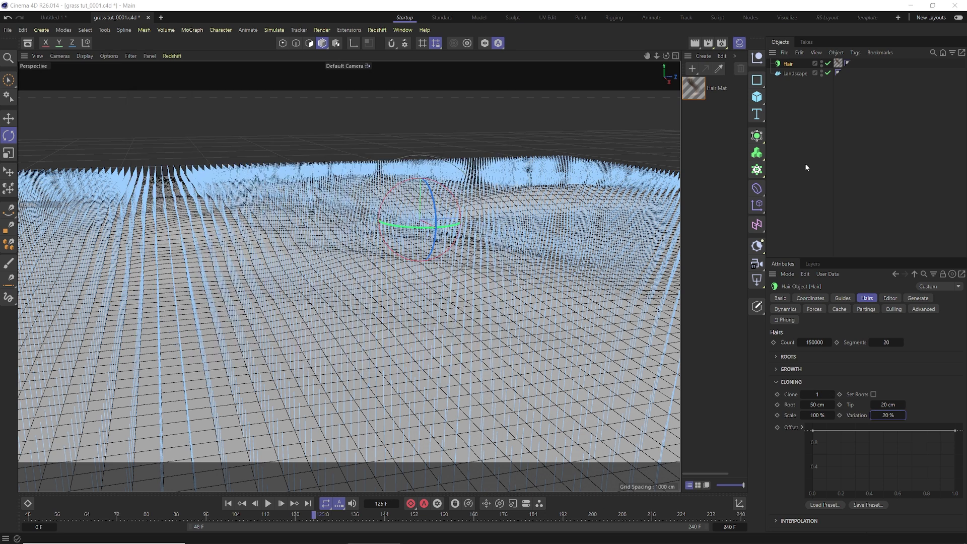
- Enable the Length, Frizz and Kink channels of the hair material
click(837, 63)
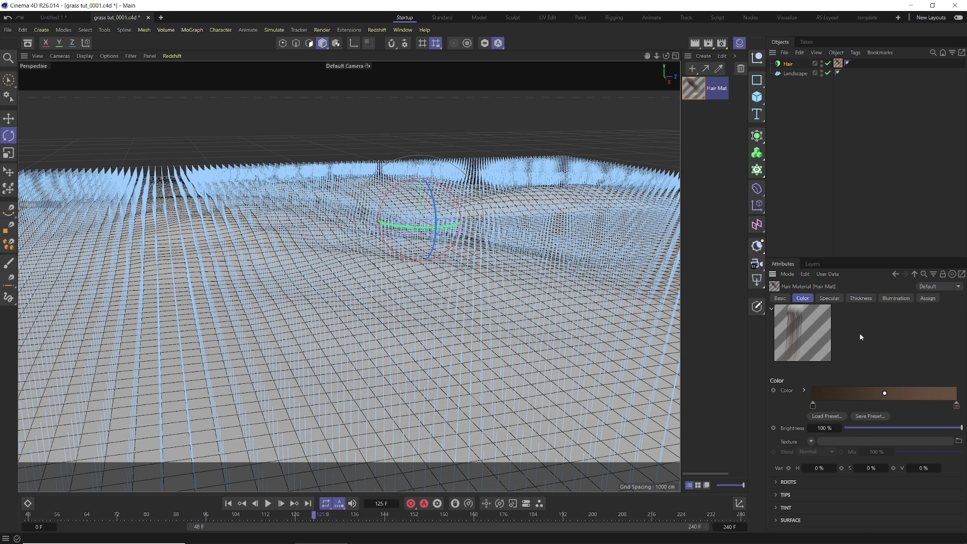
click(779, 298)
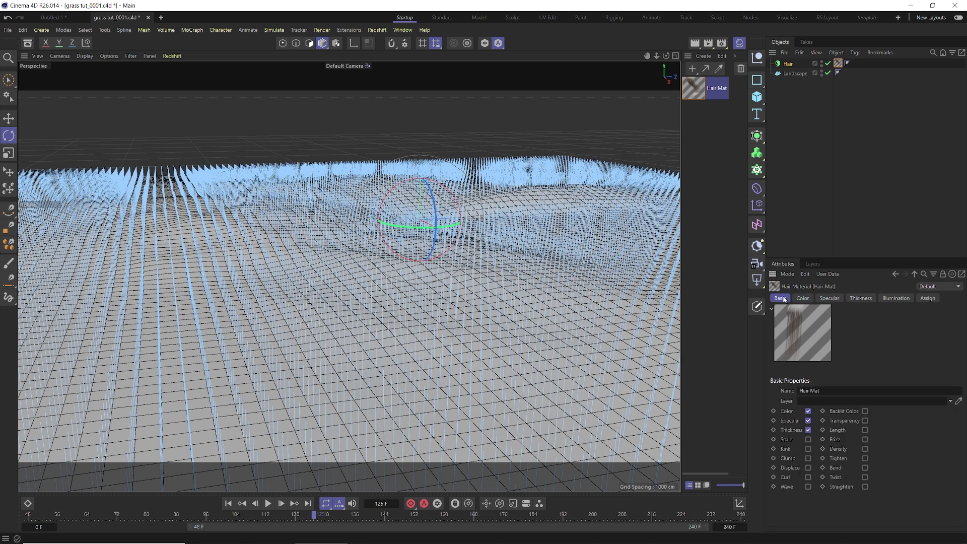
click(808, 448)
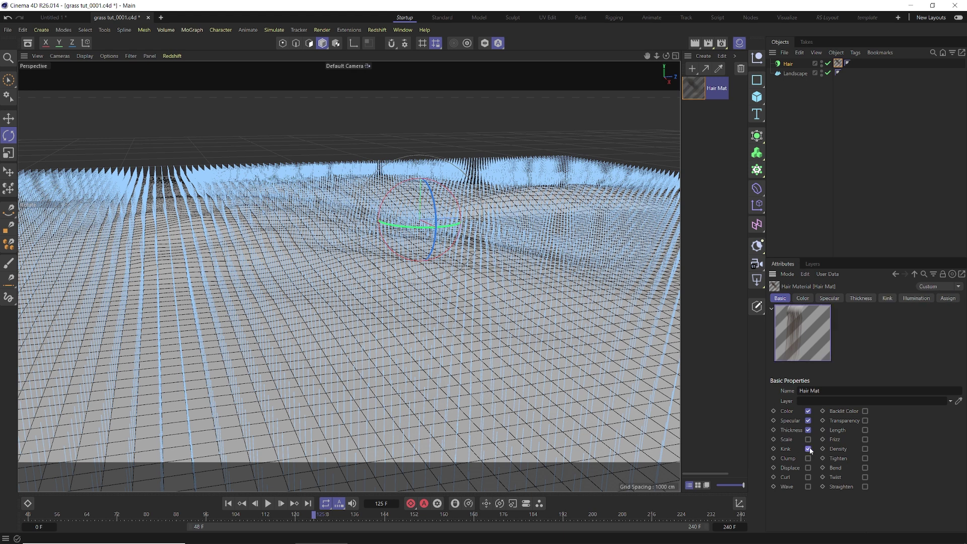
click(864, 439)
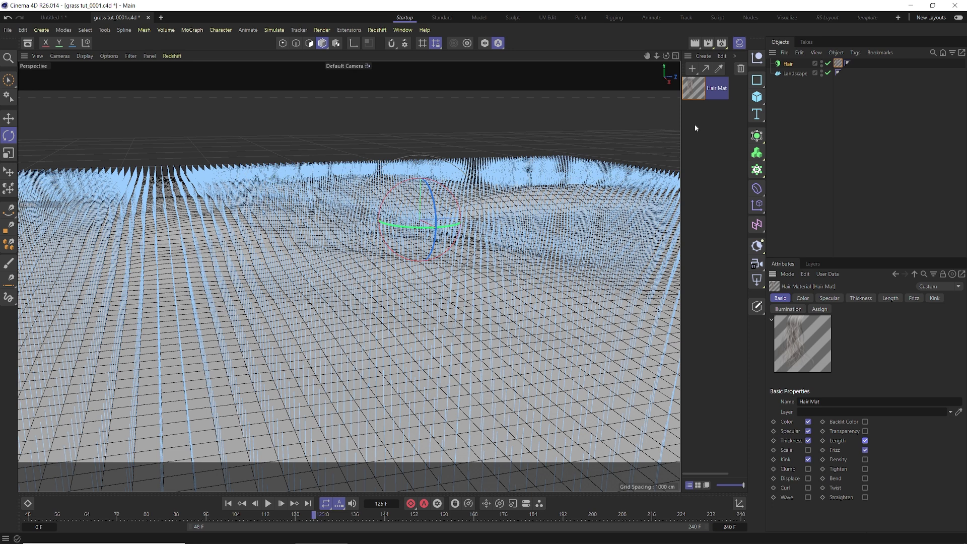
- Set the hair material's thickness to Root 5 cm and Variation 1 cm, with its curve falling to zero at the tip
click(802, 298)
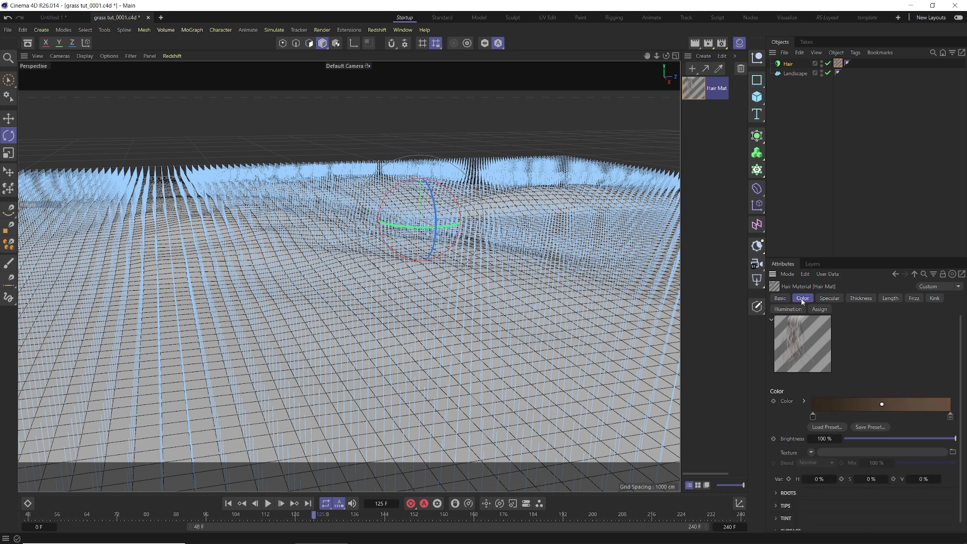
click(827, 298)
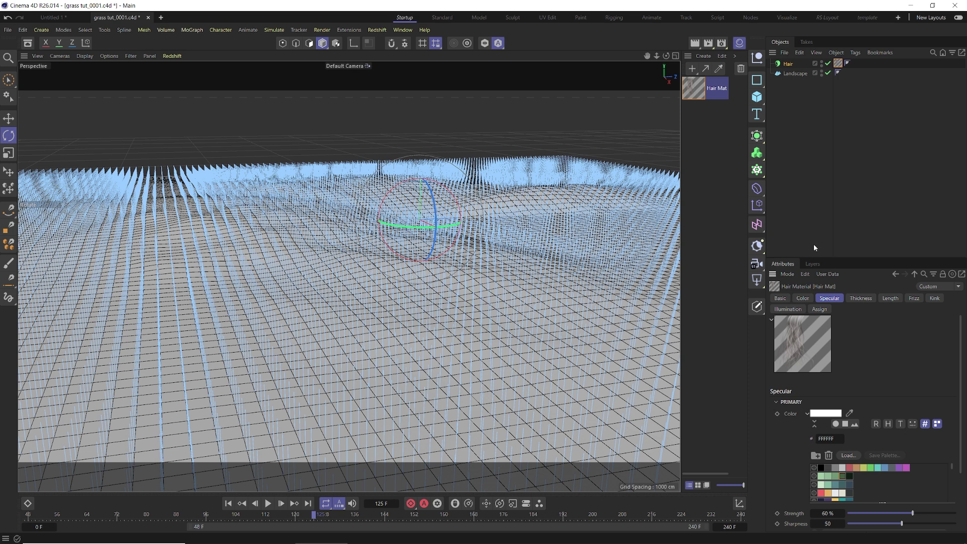
click(864, 299)
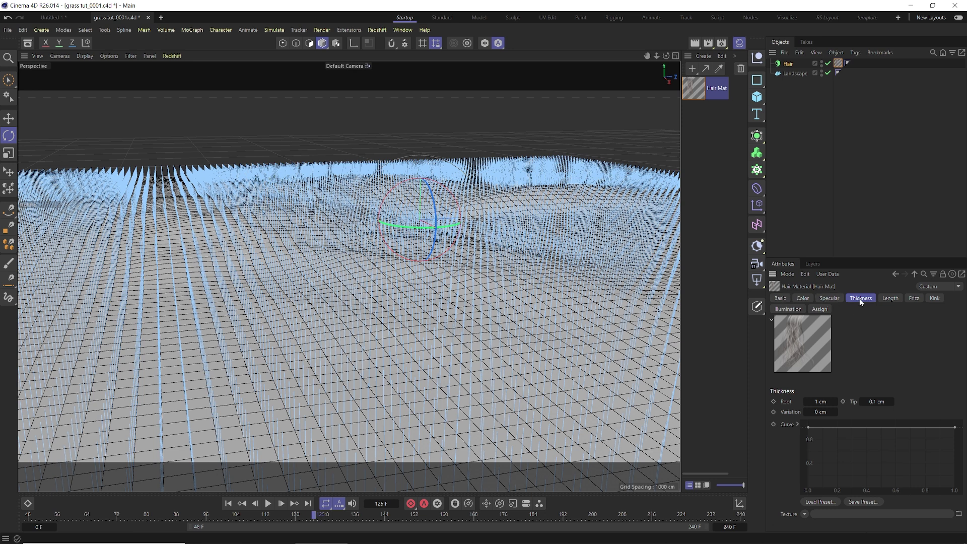
click(820, 400)
text(5)
key(Return)
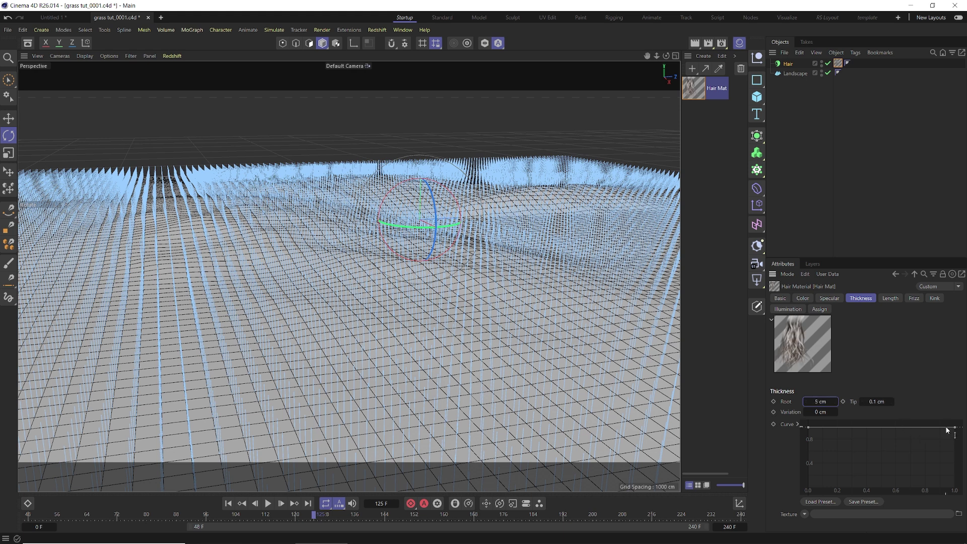
drag(955, 428, 959, 492)
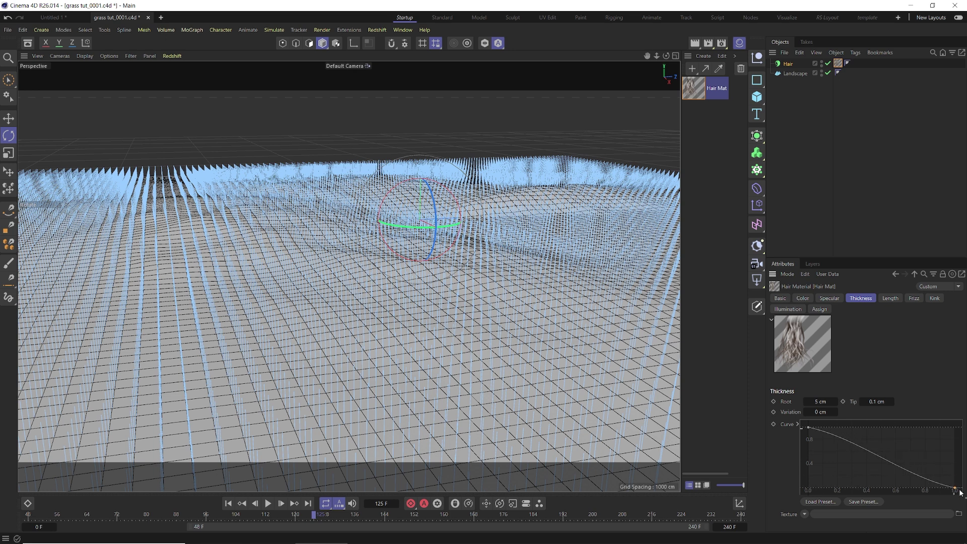
click(826, 412)
text(1)
key(Return)
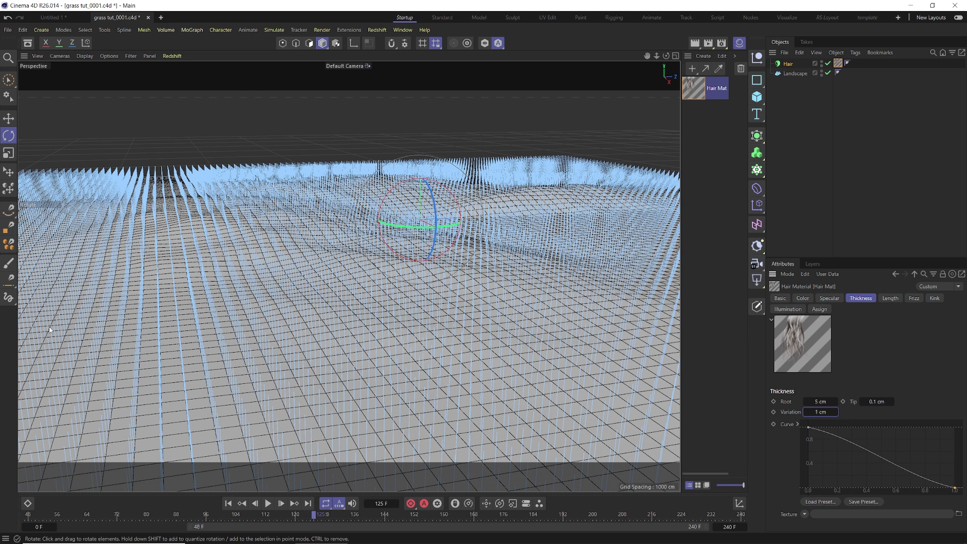
- Render the thickened hair in the Redshift RenderView, inspect the strands up close and close the render window
alt+drag(50, 329, 524, 246)
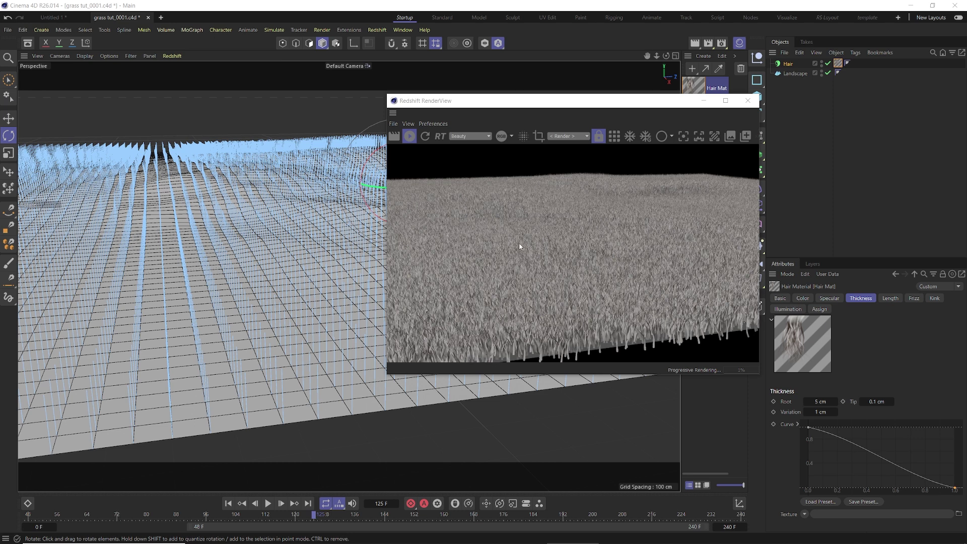
scroll(622, 357, up, 5)
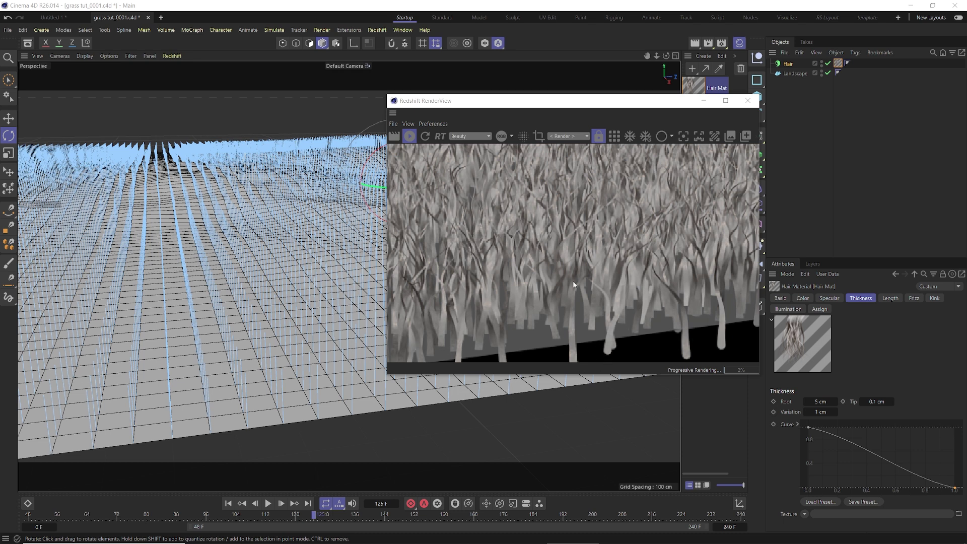
scroll(575, 283, down, 2)
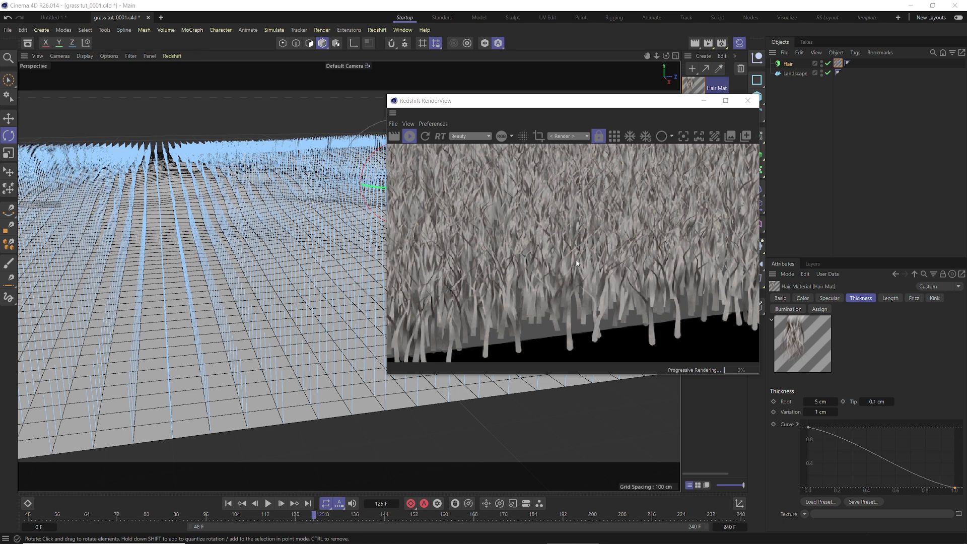
scroll(587, 276, down, 3)
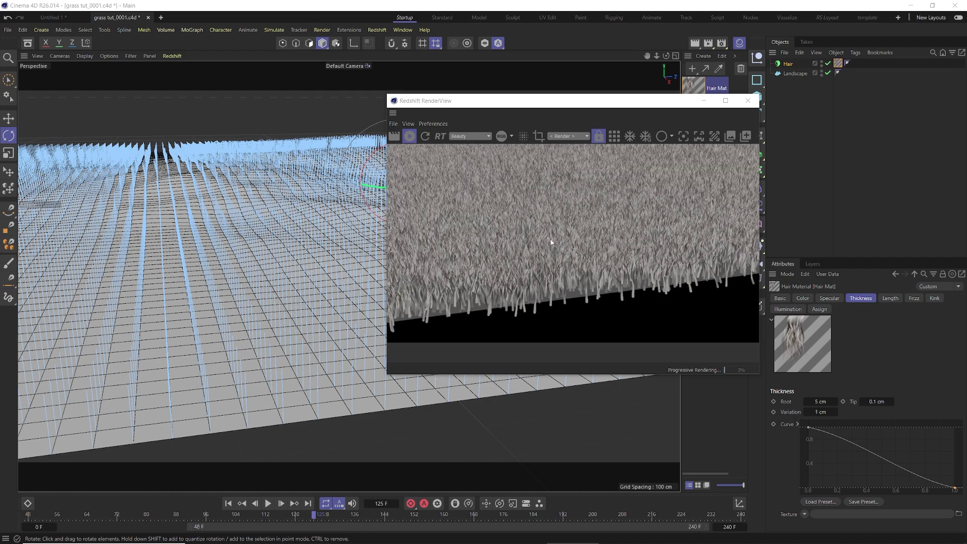
scroll(276, 235, down, 2)
alt+drag(275, 235, 333, 267)
click(748, 100)
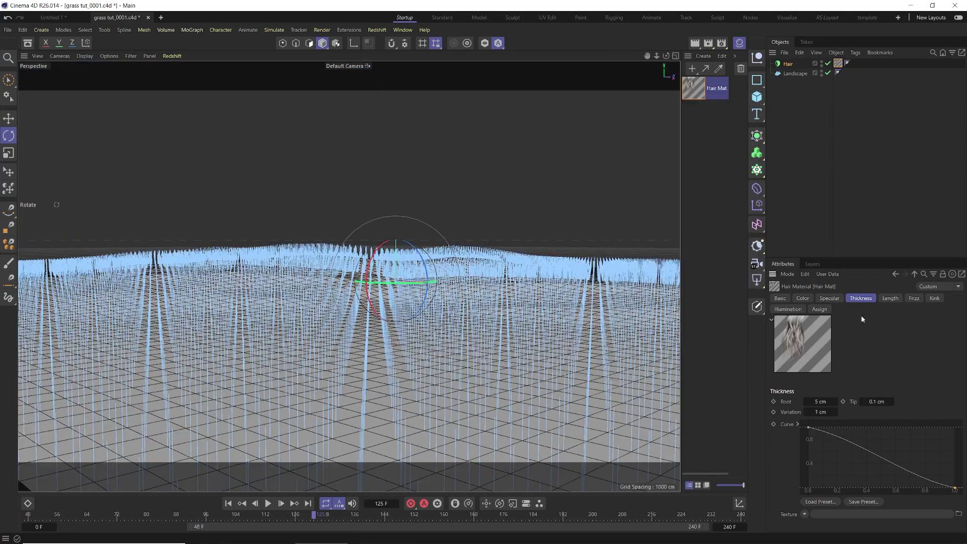
- Set the hair material's length Variation to 50% and Amount to 50%
click(890, 298)
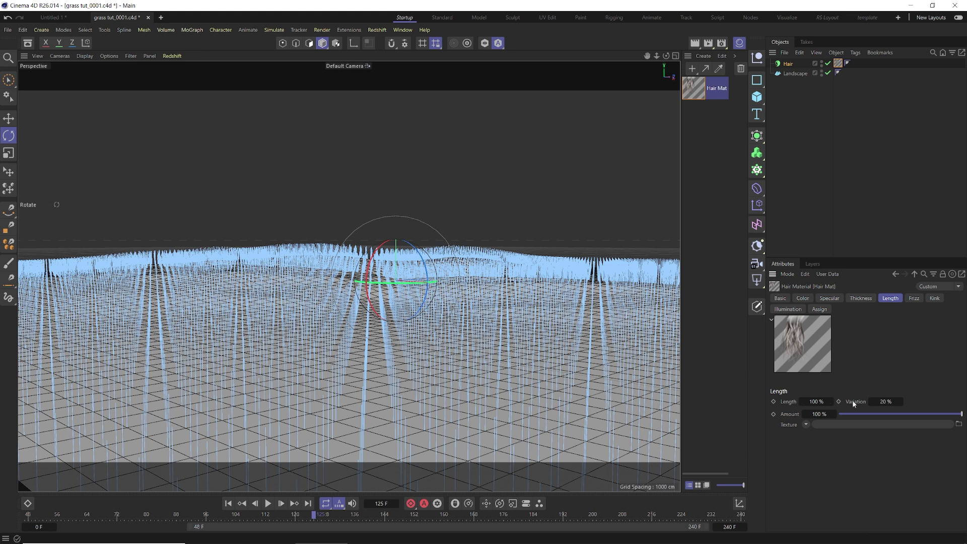
click(882, 402)
text(50)
key(Return)
click(819, 413)
text(50)
key(Return)
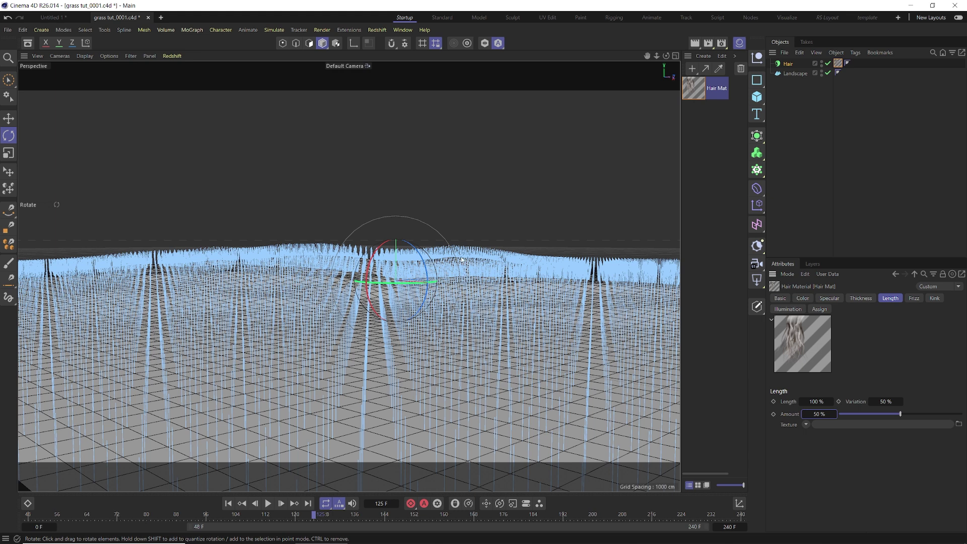
- Check the Kink settings, play the Hair object's dynamics simulation, stop it and return to the first frame
click(933, 298)
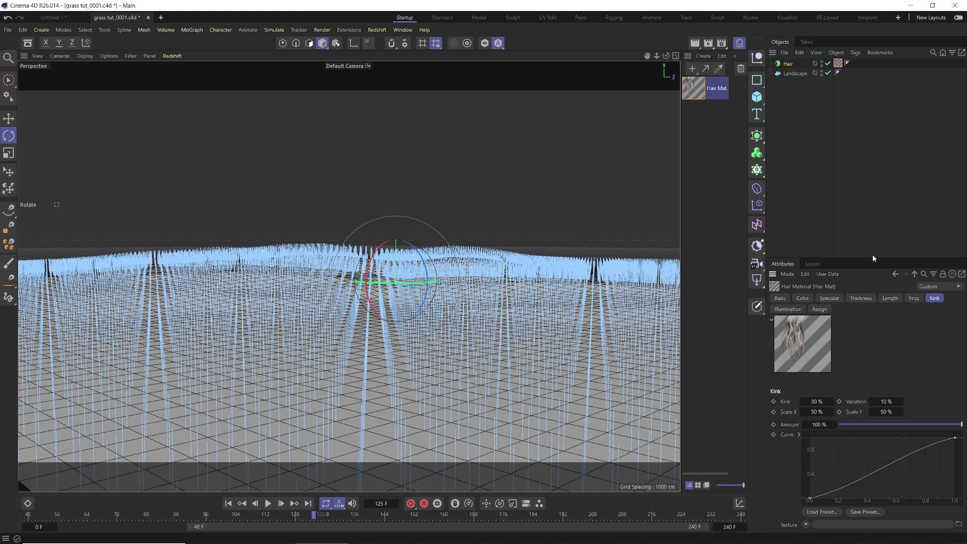
click(788, 65)
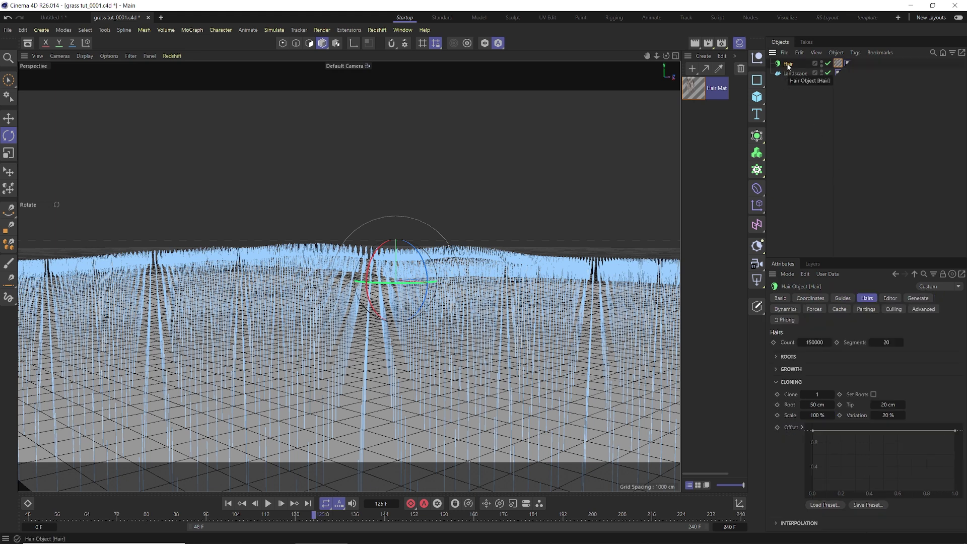
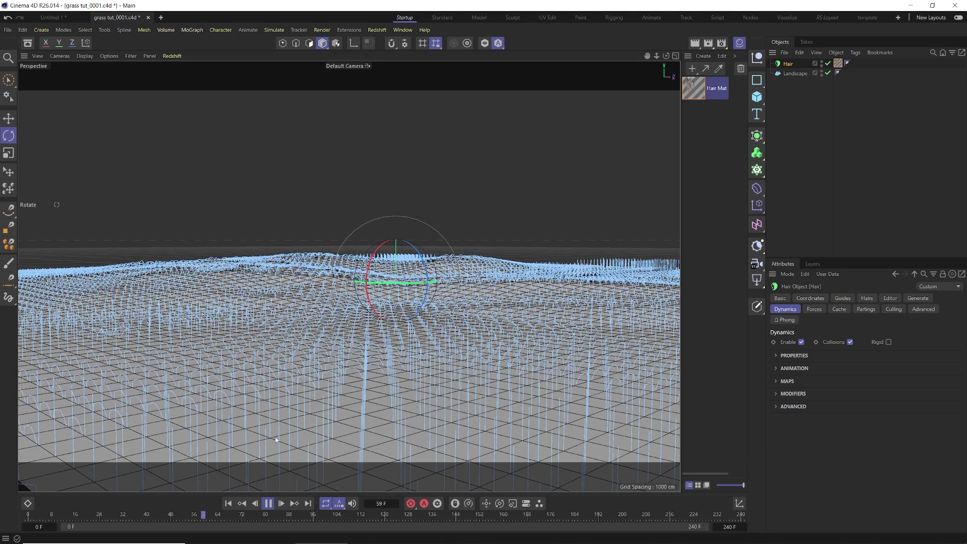
click(269, 504)
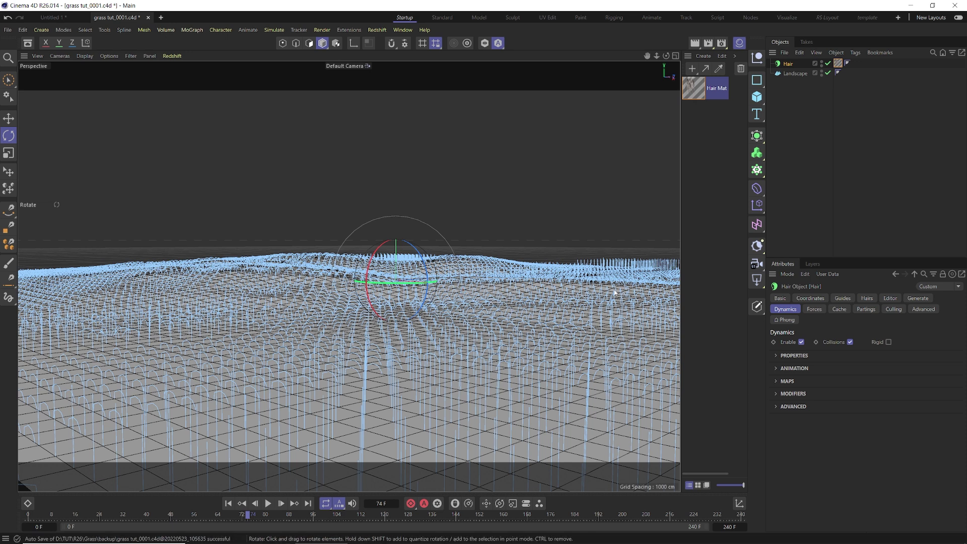
click(228, 503)
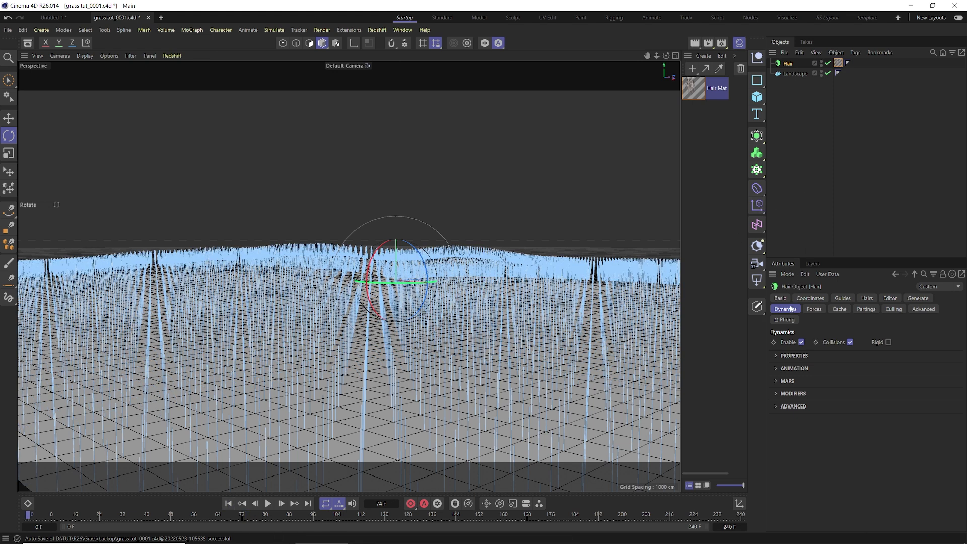
- Set the hair dynamics Rest Hold to 20%, test the simulation and rewind to the first frame
click(775, 357)
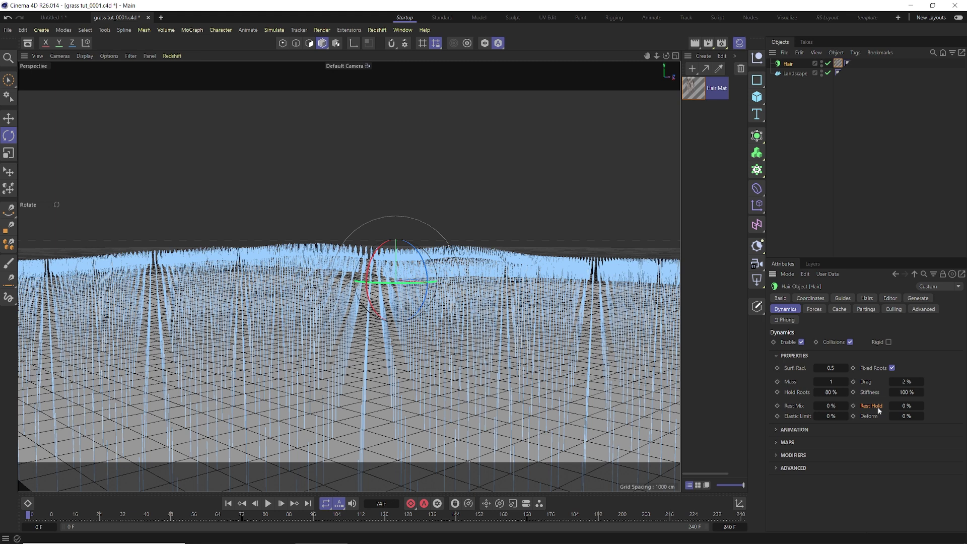
click(904, 405)
click(228, 503)
click(267, 502)
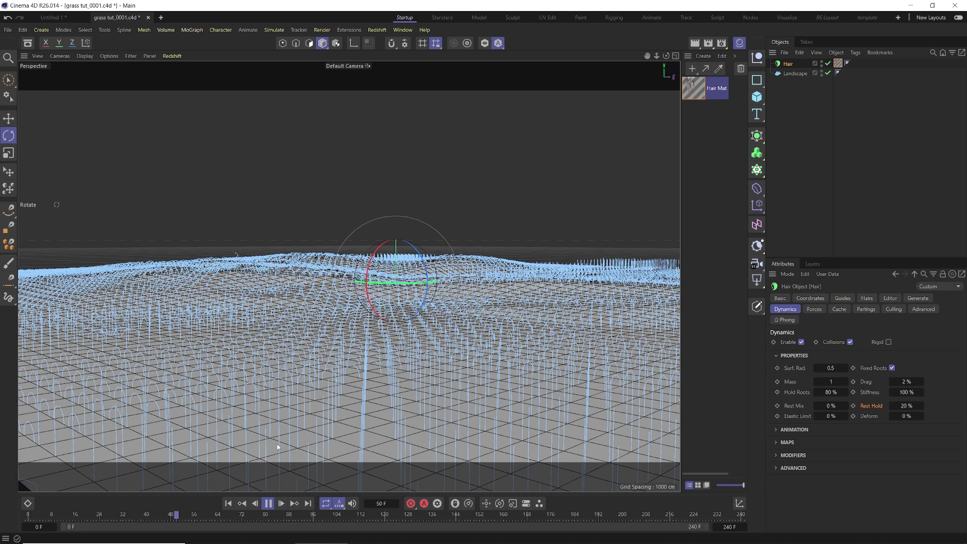
click(267, 503)
click(229, 503)
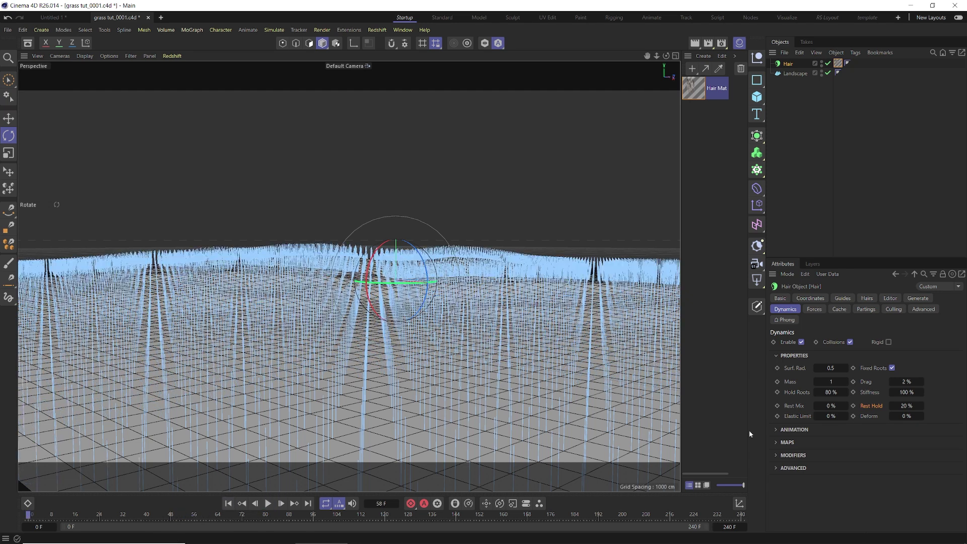
- Set the hair dynamics Drag to 10% and Rest Mix to 10%, replay the simulation from the start and stop it
click(899, 381)
click(825, 406)
click(228, 503)
click(267, 503)
scroll(328, 411, up, 3)
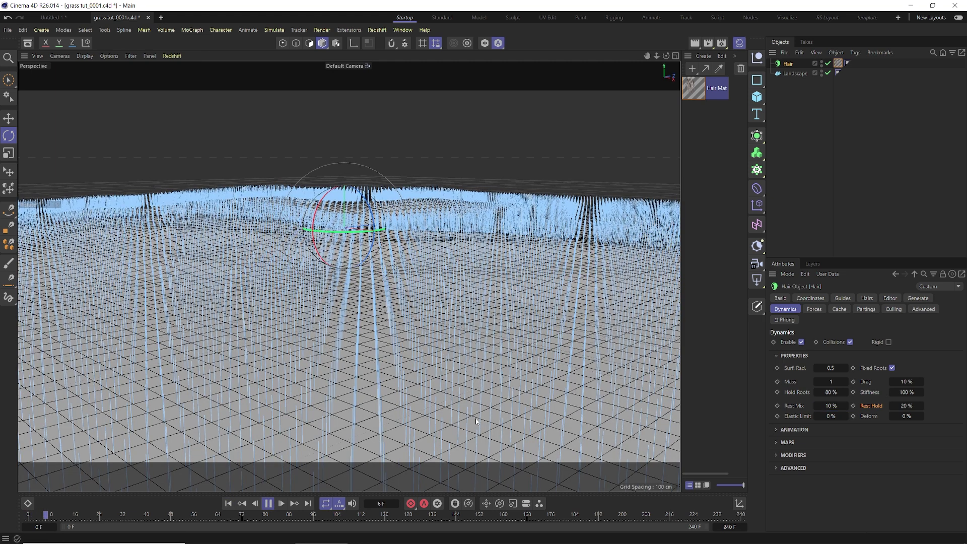
alt+drag(407, 379, 393, 354)
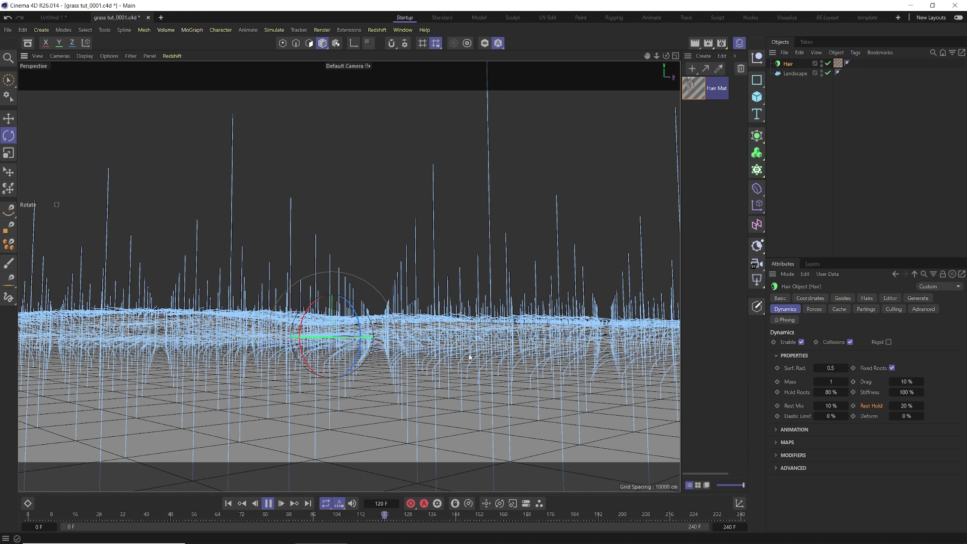
click(268, 503)
- Add a Wind force to the scene and move it to the edge of the landscape
alt+drag(267, 466, 271, 32)
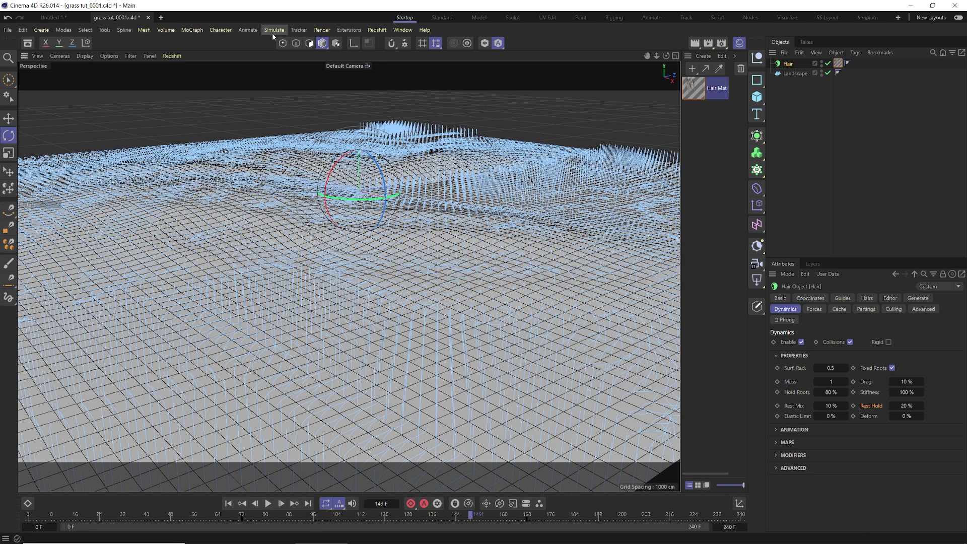
click(272, 32)
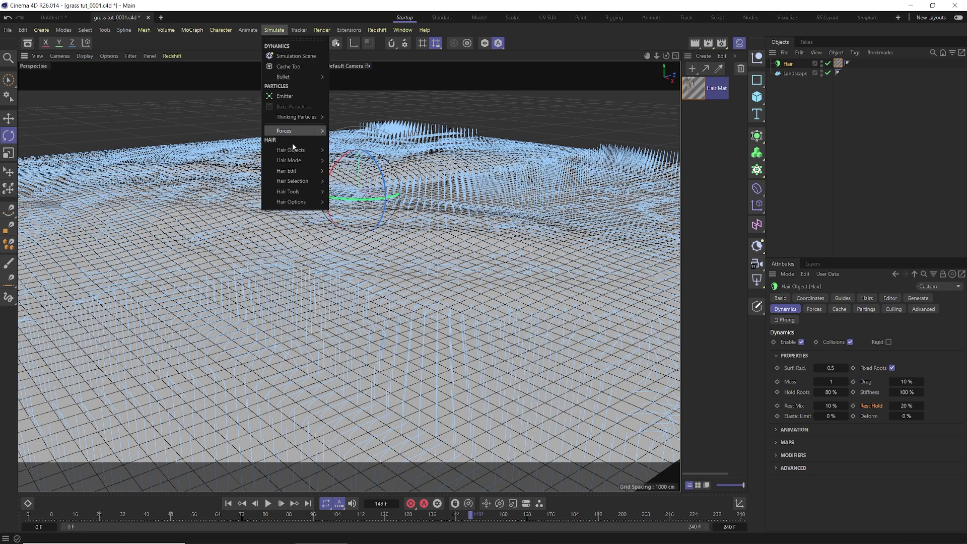
mouse_move(292, 132)
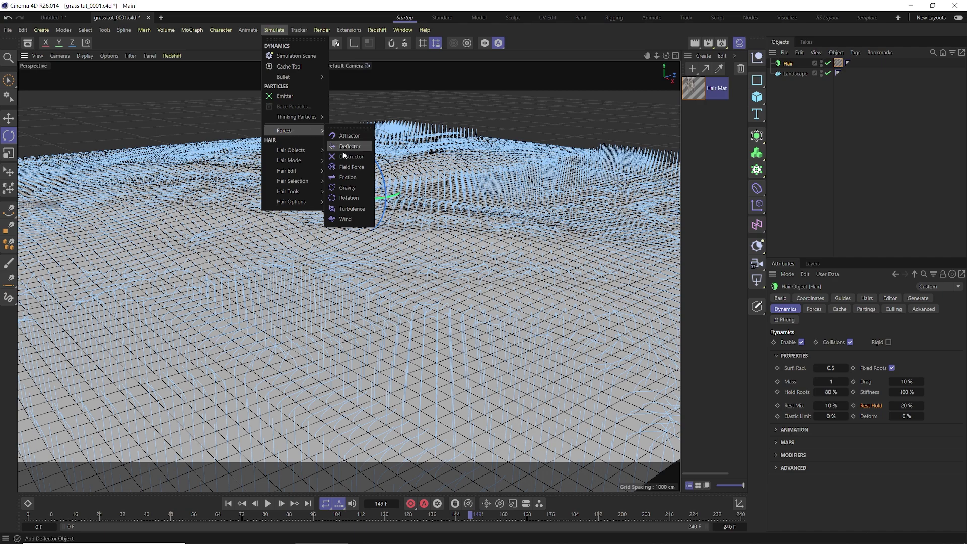
click(346, 219)
key(e)
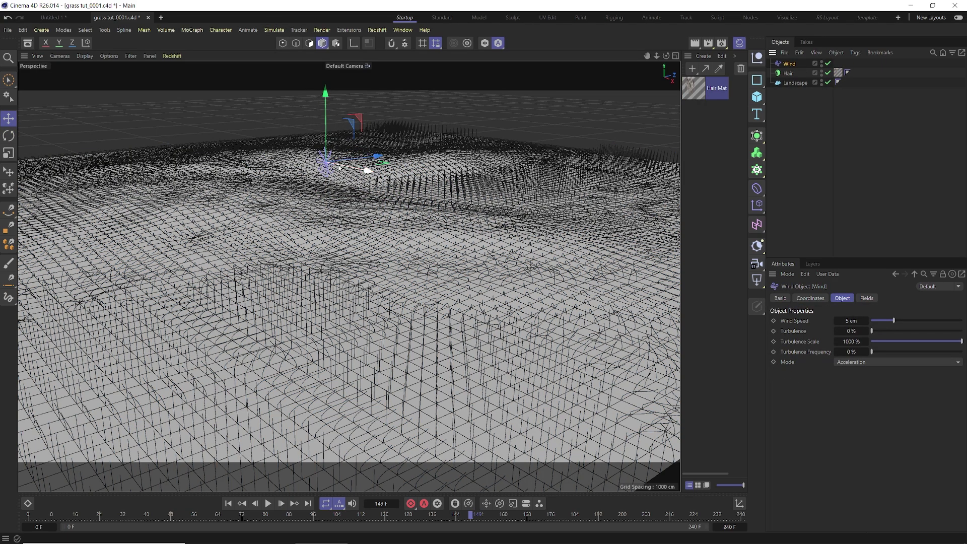
scroll(332, 174, up, 10)
scroll(324, 182, down, 6)
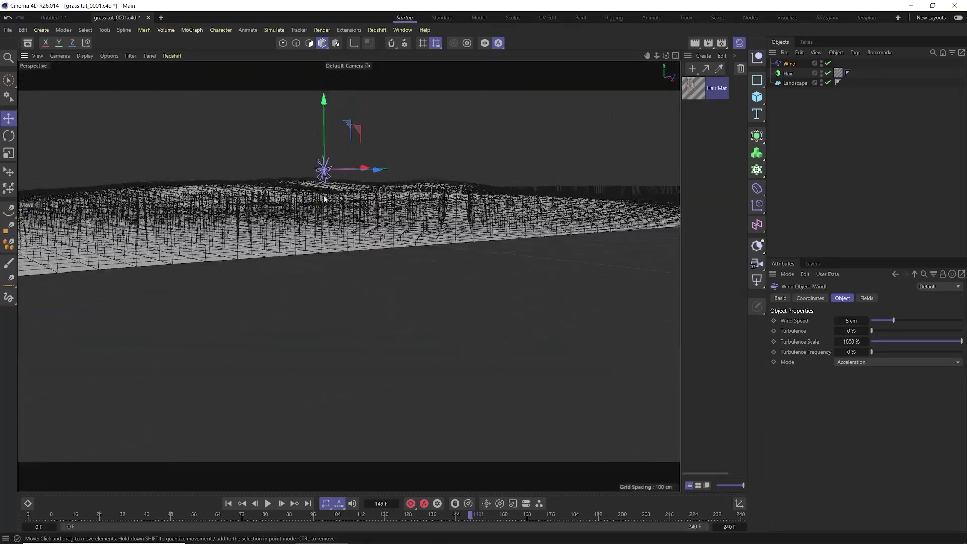
scroll(325, 199, down, 5)
drag(353, 147, 70, 212)
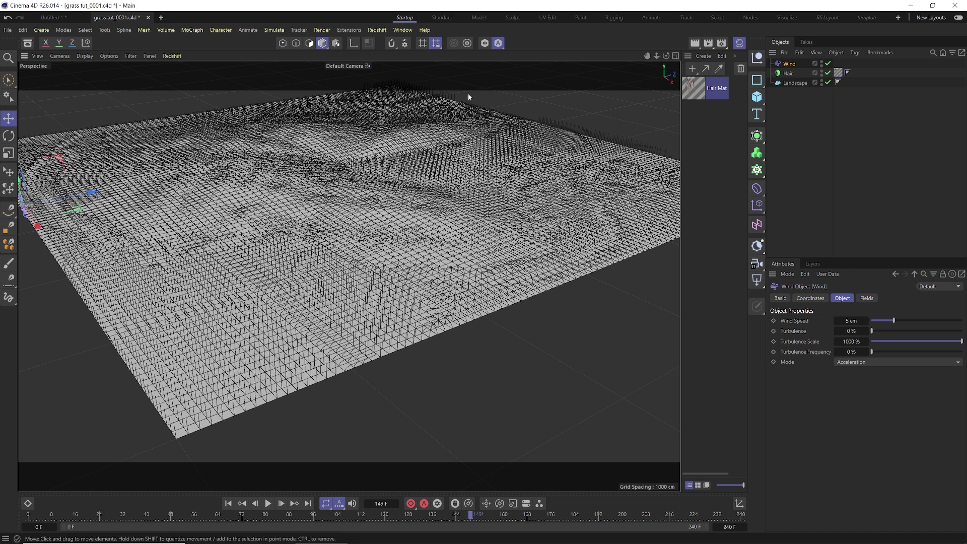
- Change the Wind object's mode to Force, test its effect on the hair and rewind to the first frame
click(864, 364)
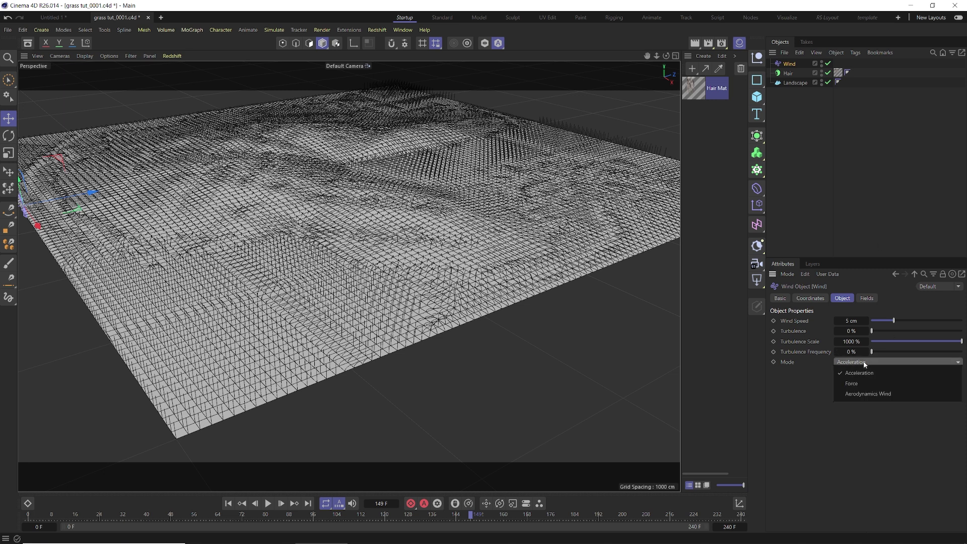
click(851, 383)
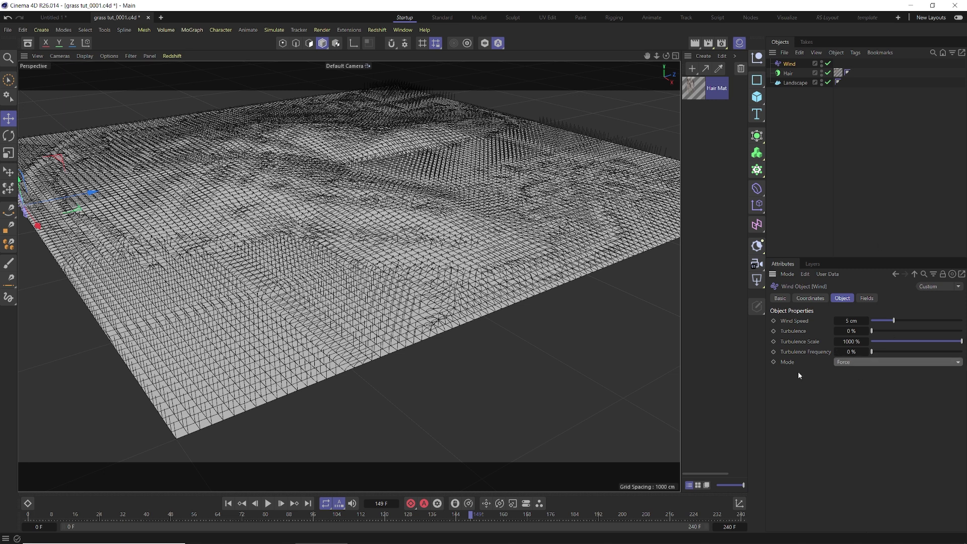
click(228, 503)
click(267, 503)
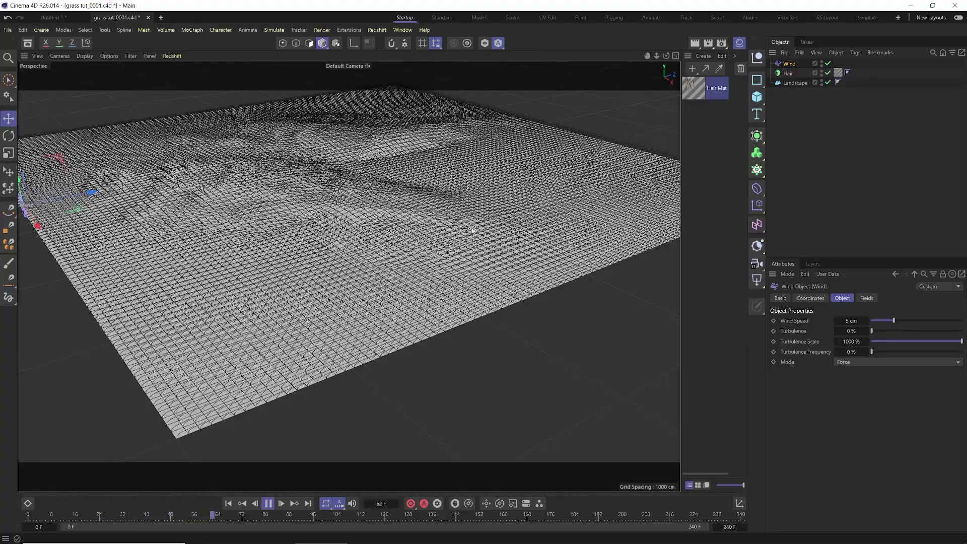
scroll(413, 322, up, 1)
alt+drag(413, 322, 371, 295)
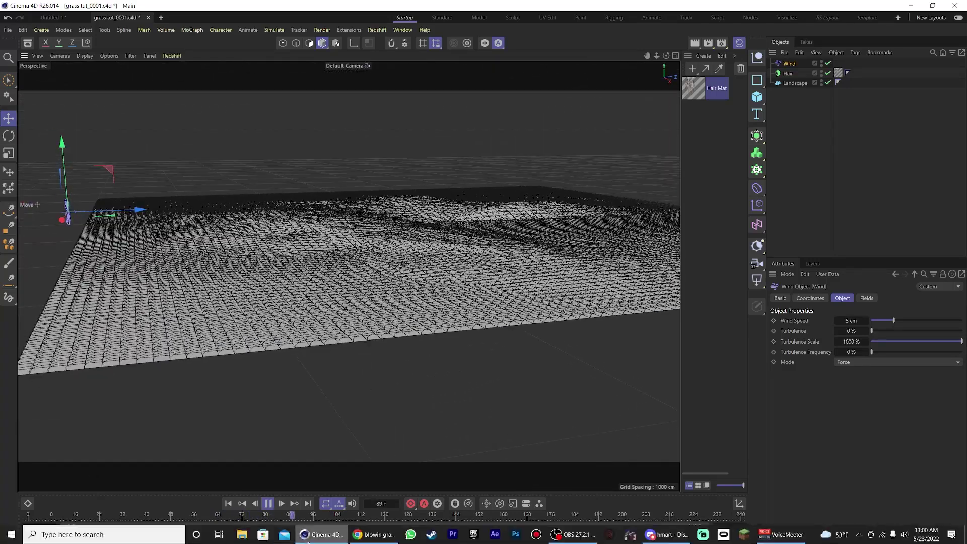
click(268, 502)
click(228, 503)
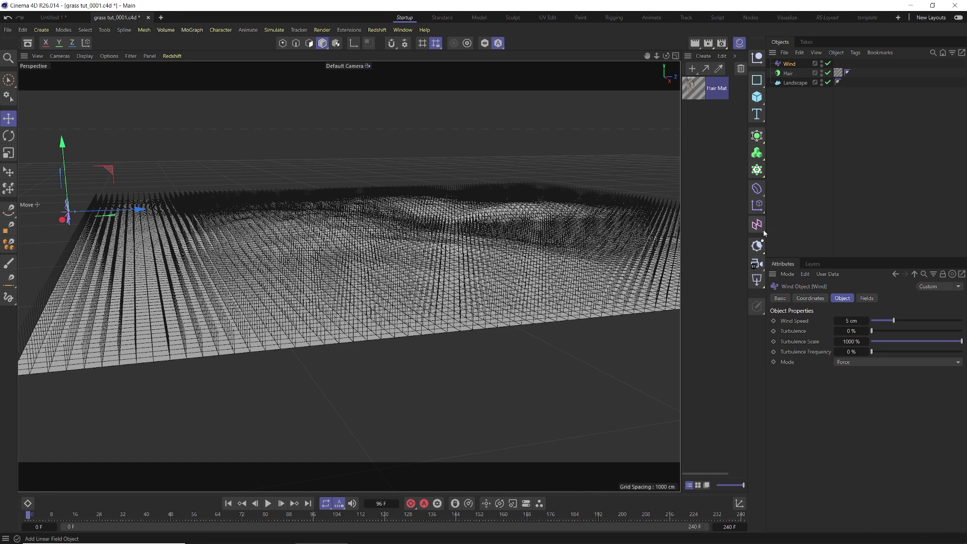
- Set the Wind object's speed to 50 cm
click(844, 320)
text(50)
key(Return)
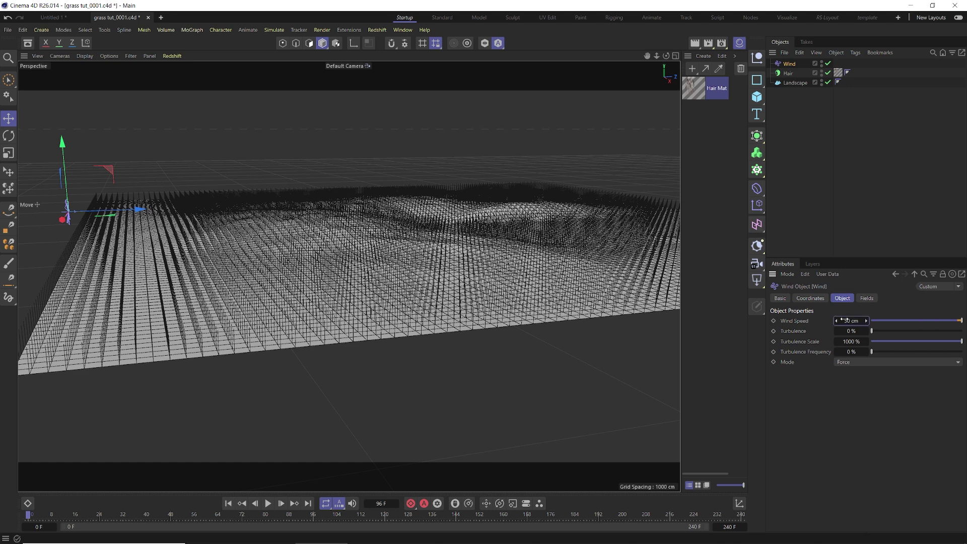
- Play the simulation to check how the wind bends the hair, stop it and rewind to the first frame
click(268, 503)
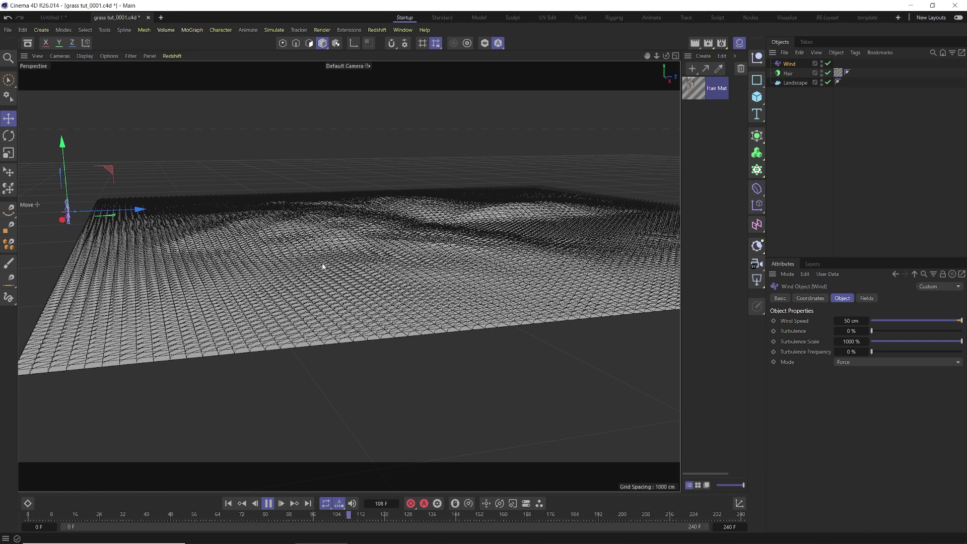
click(269, 504)
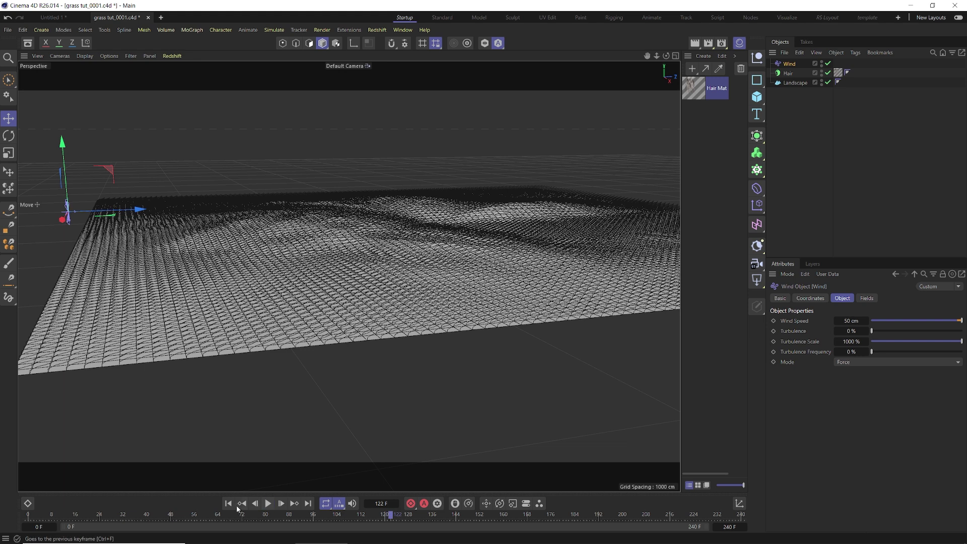
click(228, 503)
- Set the Wind object's Turbulence to 50% and Turbulence Frequency to 32%, and replay the simulation to inspect the hair movement
click(851, 331)
text(50)
key(Return)
click(852, 351)
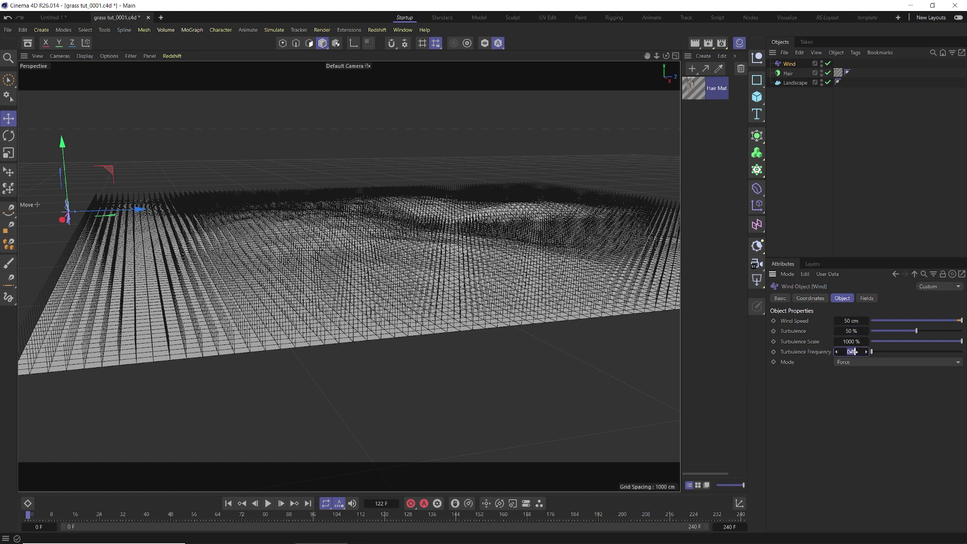
text(33)
key(Return)
click(271, 507)
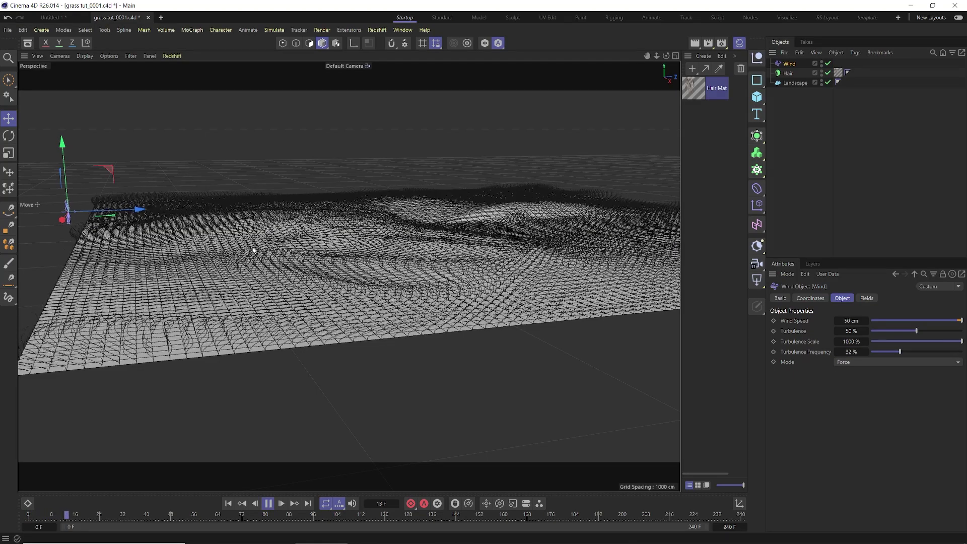
scroll(361, 221, up, 2)
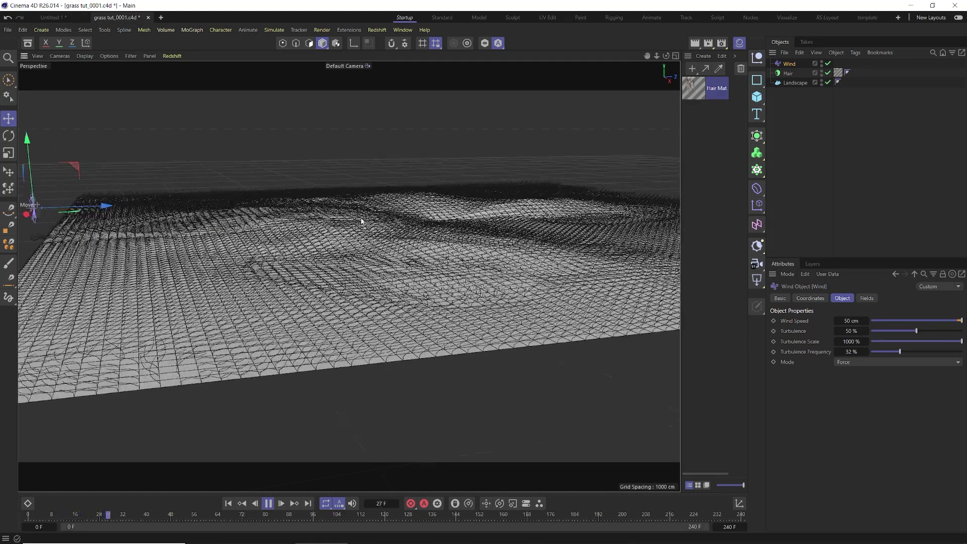
scroll(361, 221, up, 3)
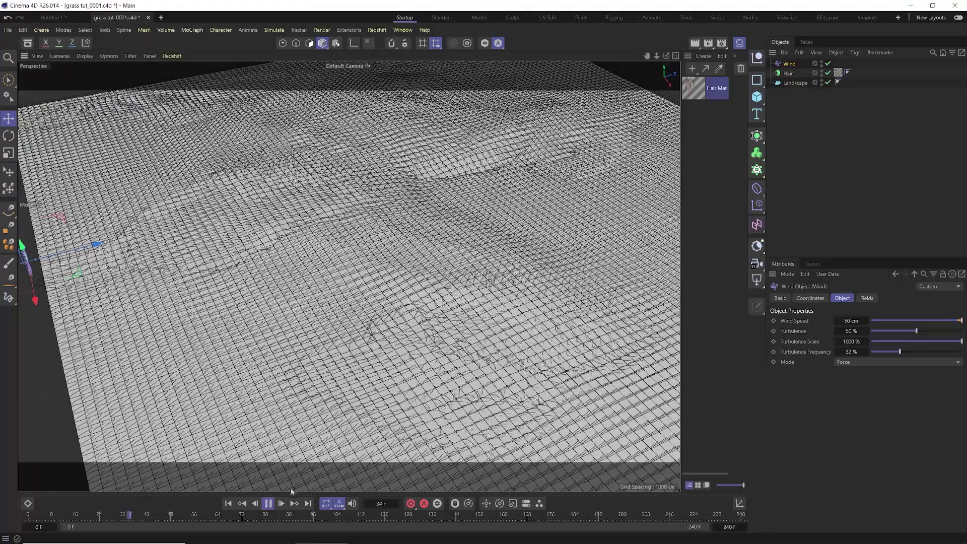
- Calculate the dynamics cache for the Hair object
click(787, 73)
scroll(468, 288, down, 3)
scroll(469, 288, down, 3)
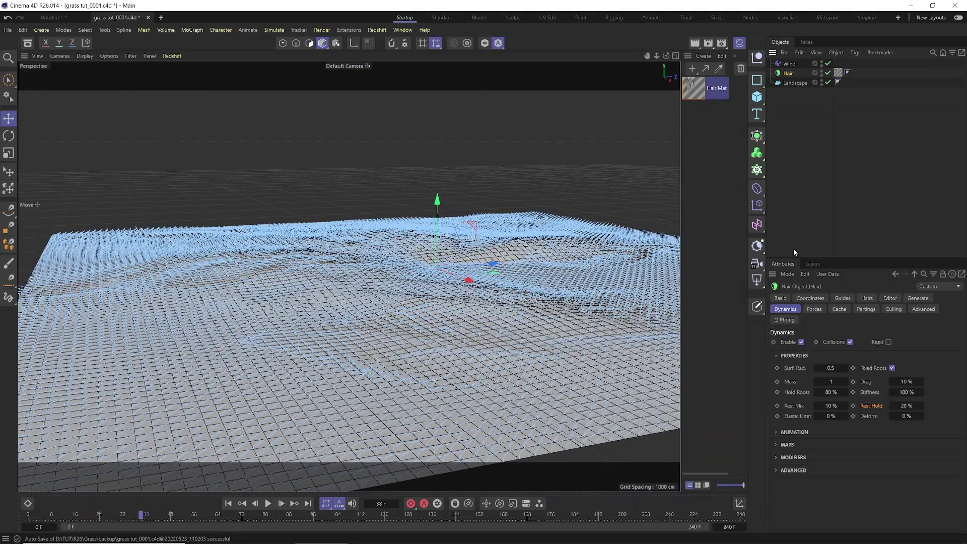
click(840, 310)
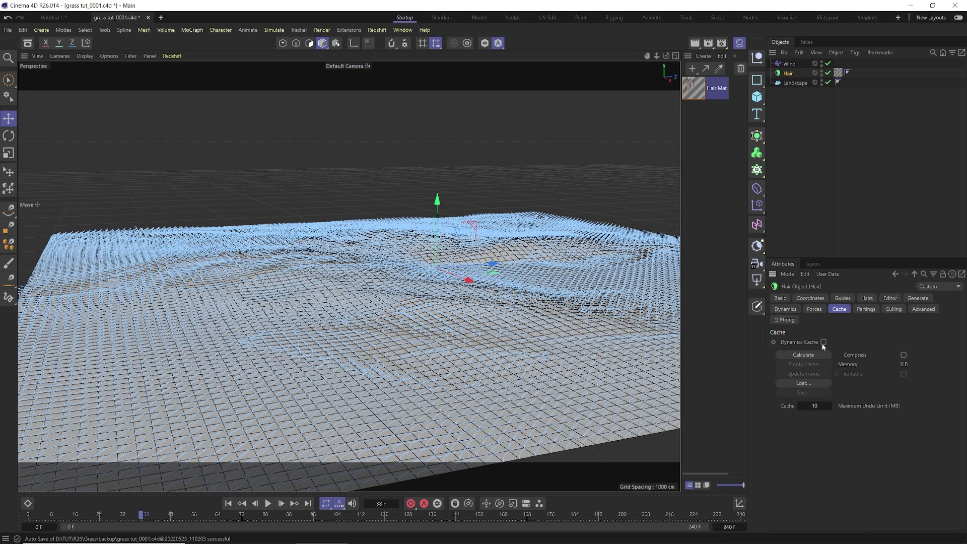
click(803, 355)
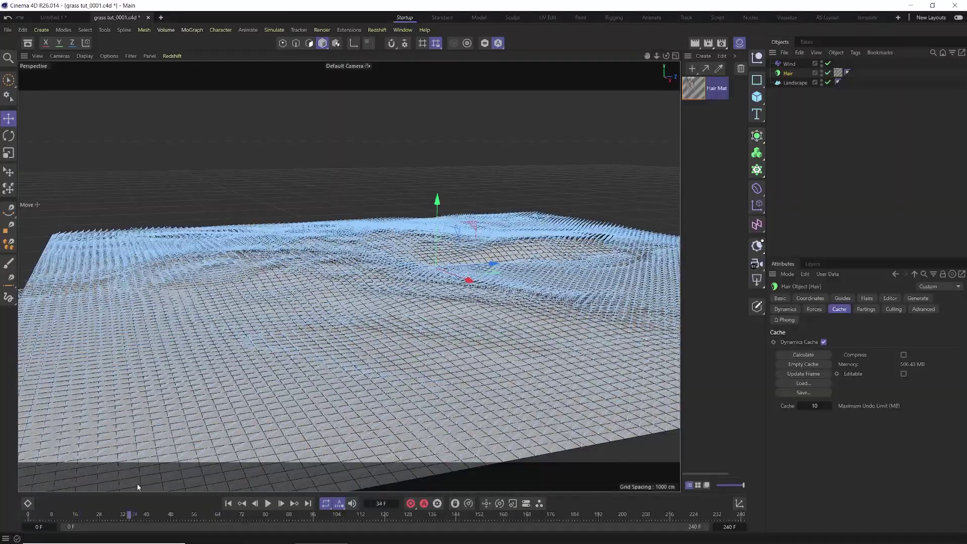
- Review the cached hair simulation close up, playing it from the first frame
alt+right_drag(460, 455, 413, 337)
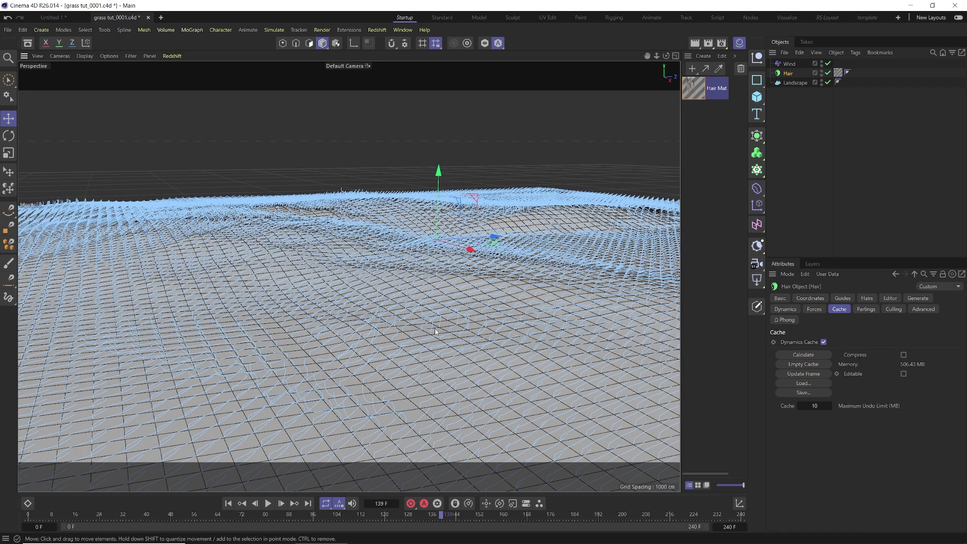
alt+right_drag(435, 331, 415, 321)
alt+drag(415, 321, 408, 353)
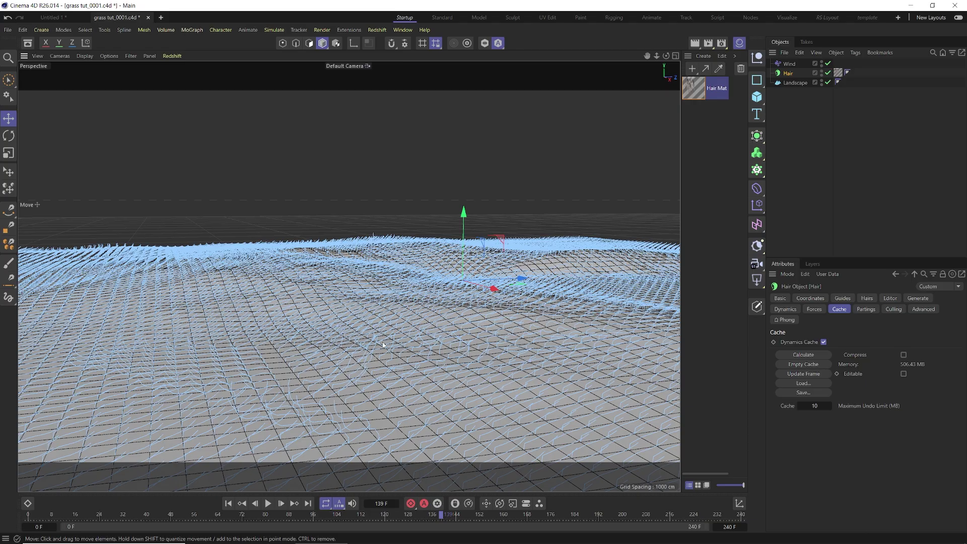
click(228, 503)
click(268, 503)
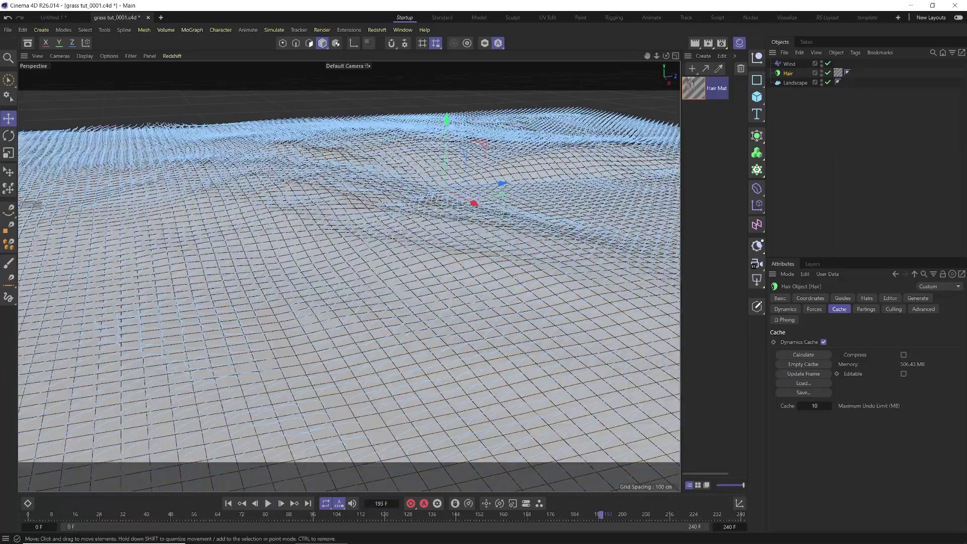
- Create a new Redshift material and set its diffuse colour to green, RGB 37, 159, 37
click(691, 69)
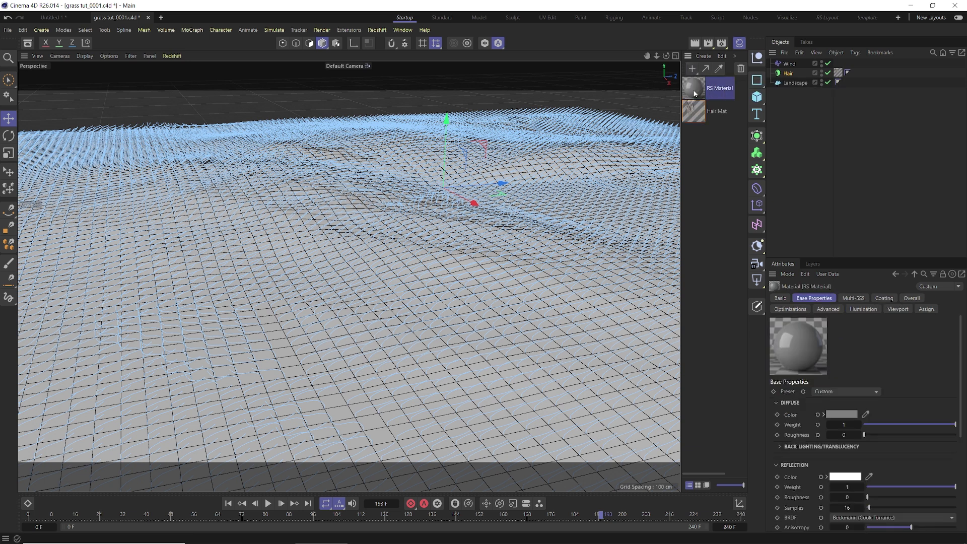
double_click(693, 88)
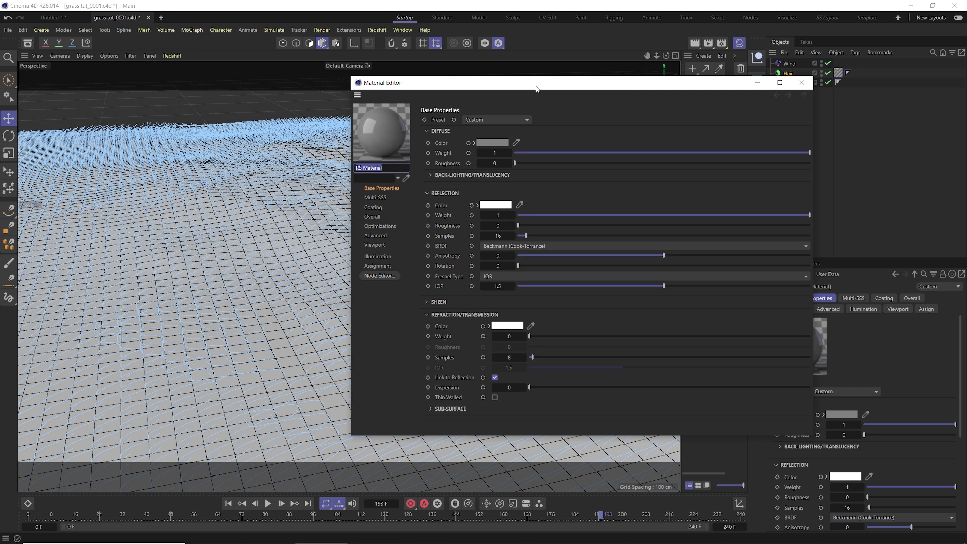
click(471, 176)
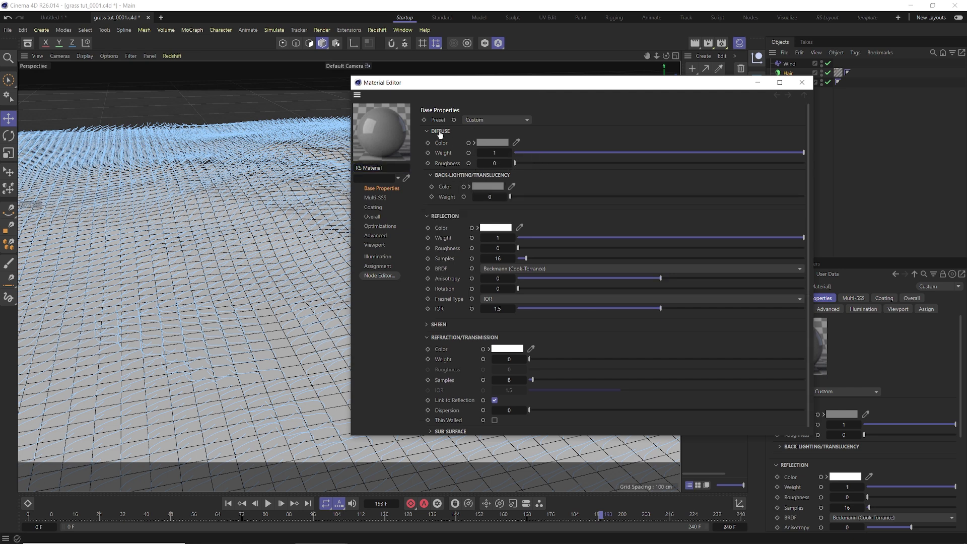
click(498, 144)
click(557, 205)
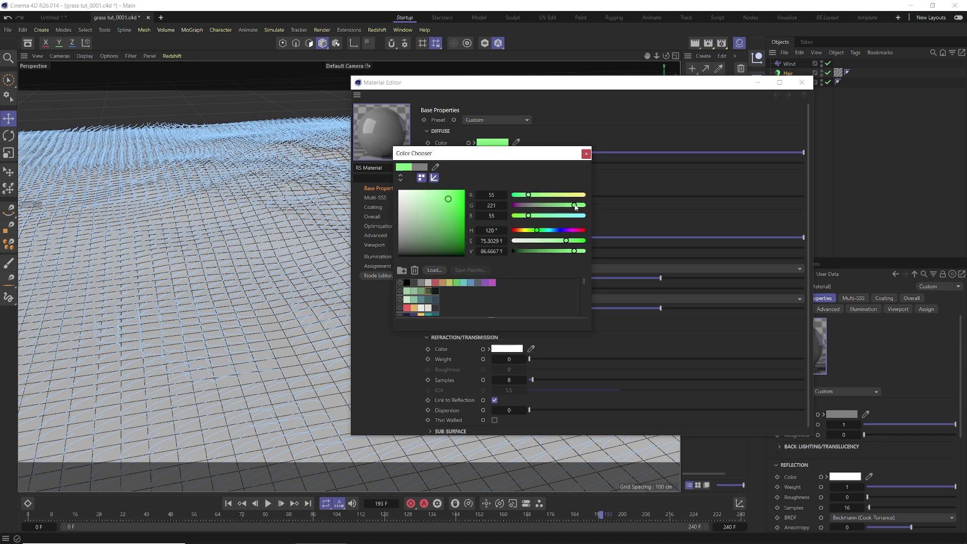
click(567, 241)
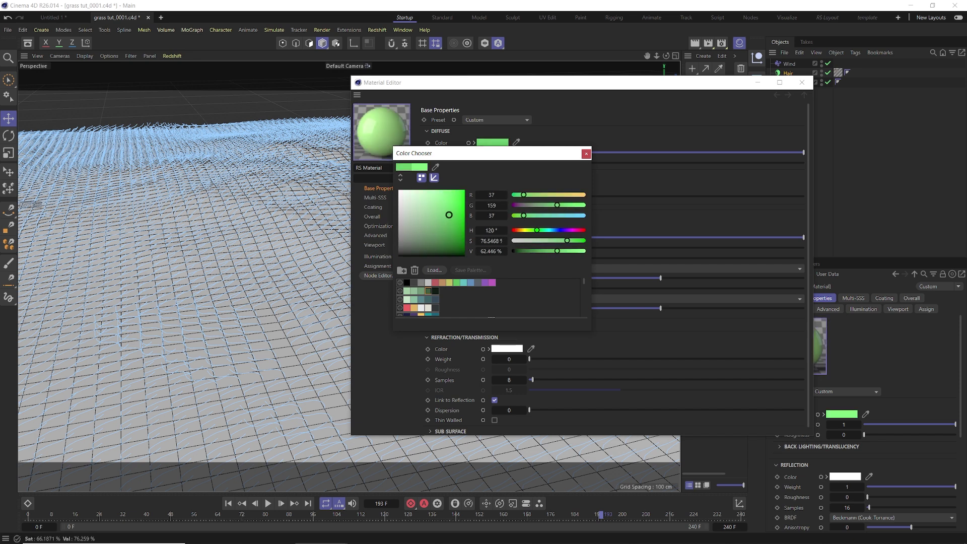
click(586, 154)
- Give the material's back-lighting/translucency a light yellow-green colour and a weight of 0.724
click(498, 186)
drag(524, 248, 551, 241)
click(582, 198)
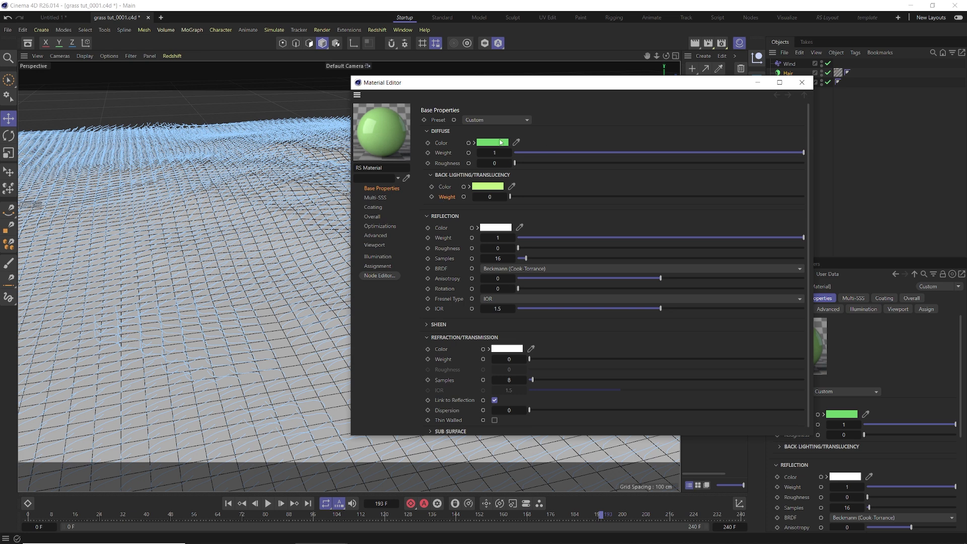
drag(509, 200, 723, 202)
- Add a Redshift Dome Light to the scene and browse for its texture file
drag(503, 83, 607, 117)
click(377, 30)
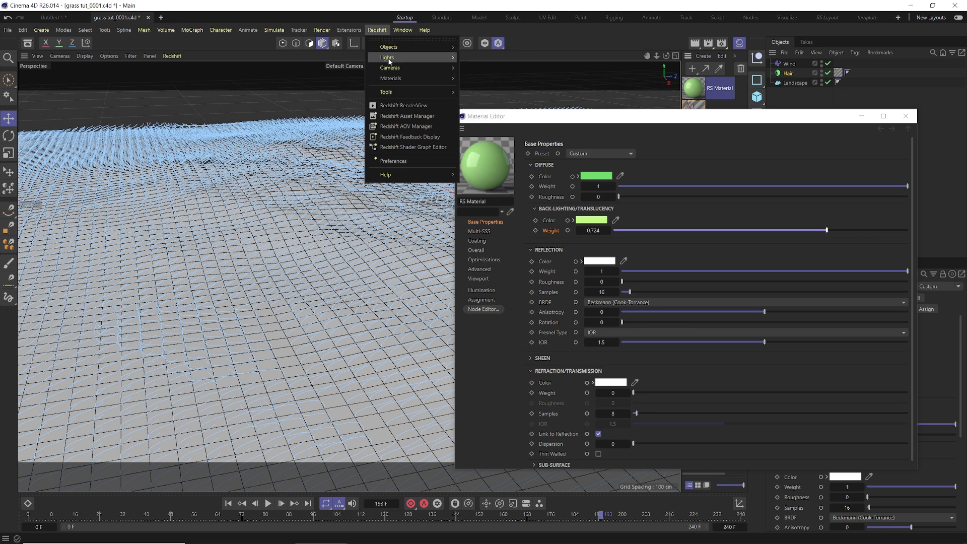
mouse_move(403, 57)
click(482, 103)
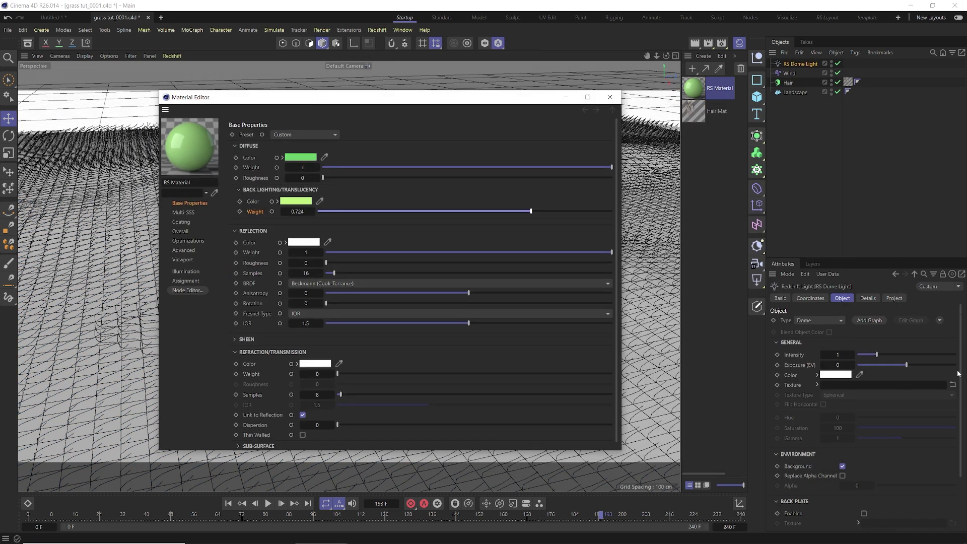
click(952, 385)
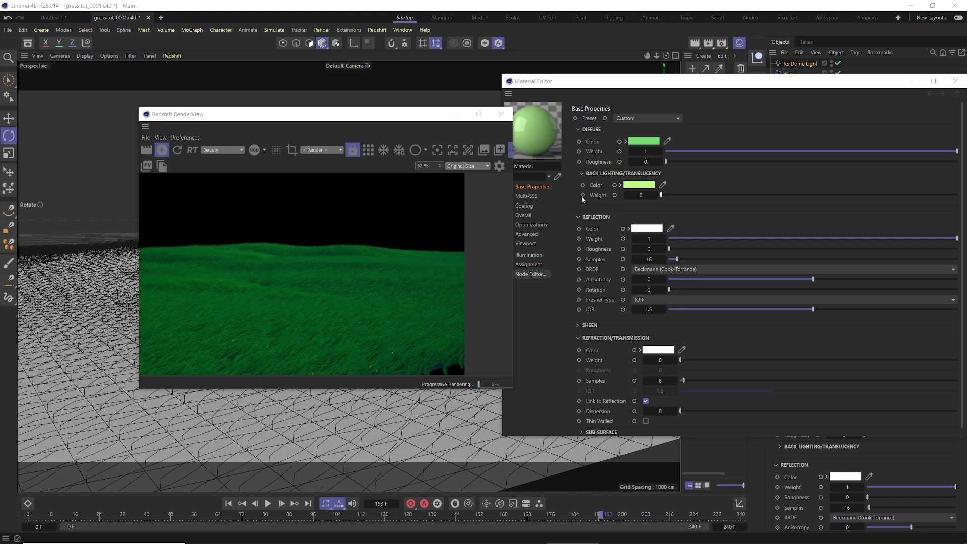
- Try several back-lighting/translucency weights for the grass material against the render preview, settling on 0.523
click(672, 195)
drag(808, 197, 857, 198)
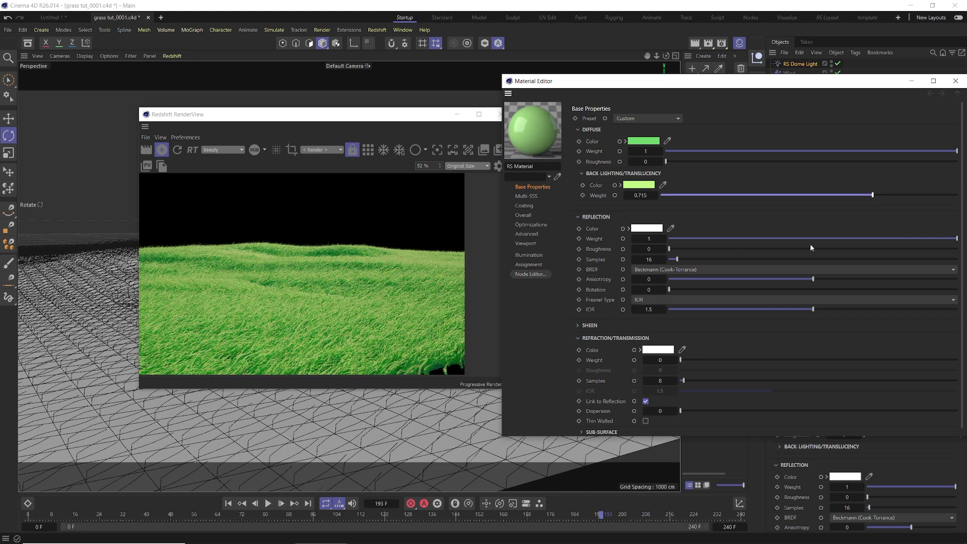
drag(874, 198, 852, 196)
drag(849, 199, 822, 196)
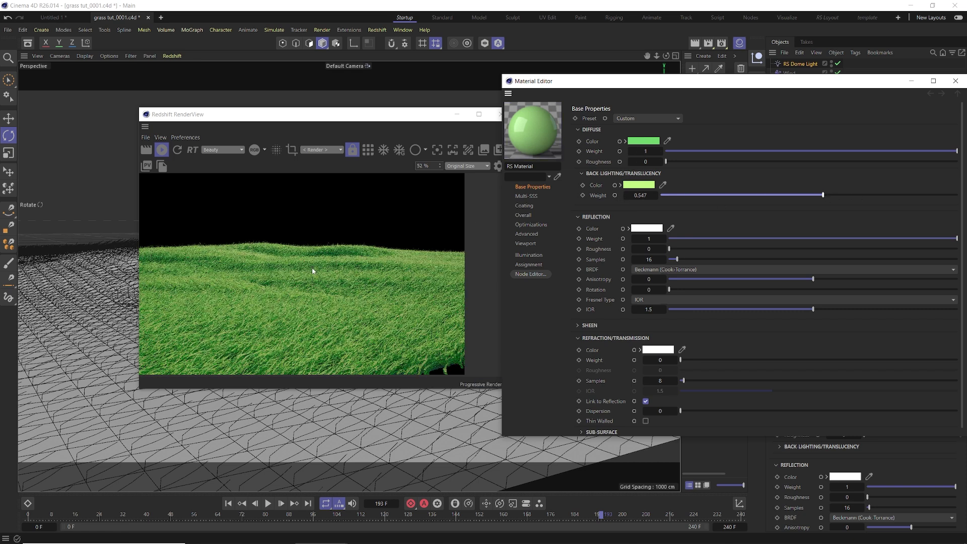
drag(815, 195, 776, 195)
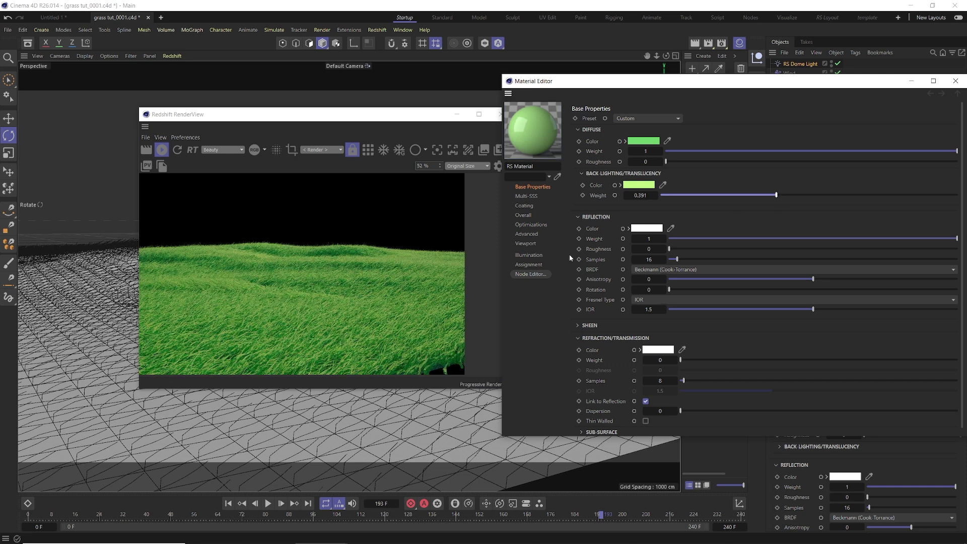
drag(776, 196, 787, 196)
drag(787, 196, 815, 195)
- Connect a Maxon Noise node to the grass material's reflection weight
right_click(624, 240)
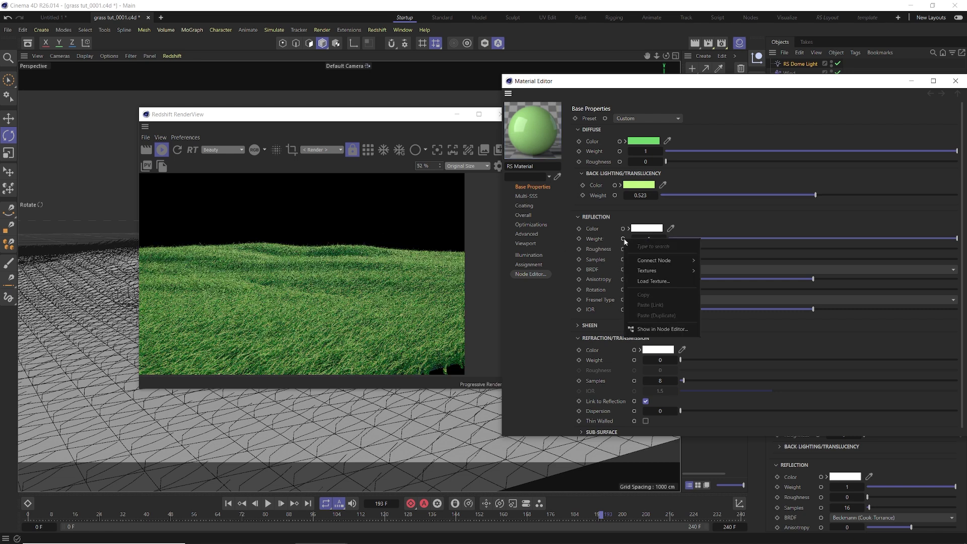
text(noise)
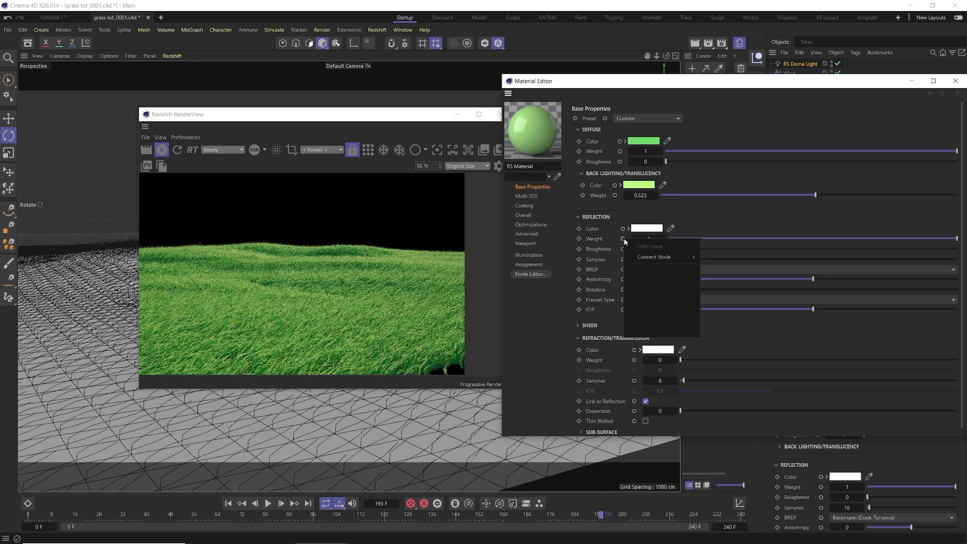
mouse_move(657, 256)
mouse_move(714, 259)
click(770, 280)
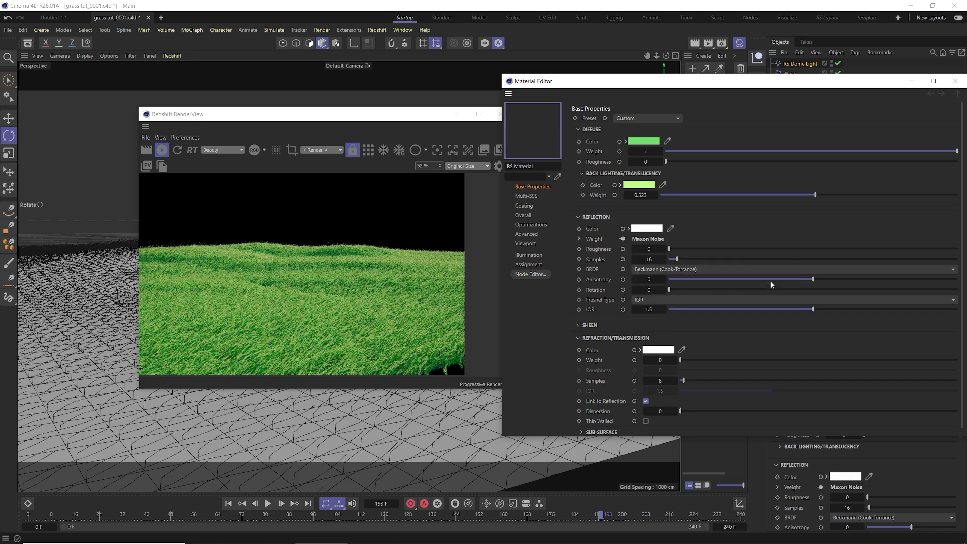
- Set the Maxon Noise type to Turbulence and its Color 2 to grey, RGB 112, 112, 112
click(578, 238)
click(654, 304)
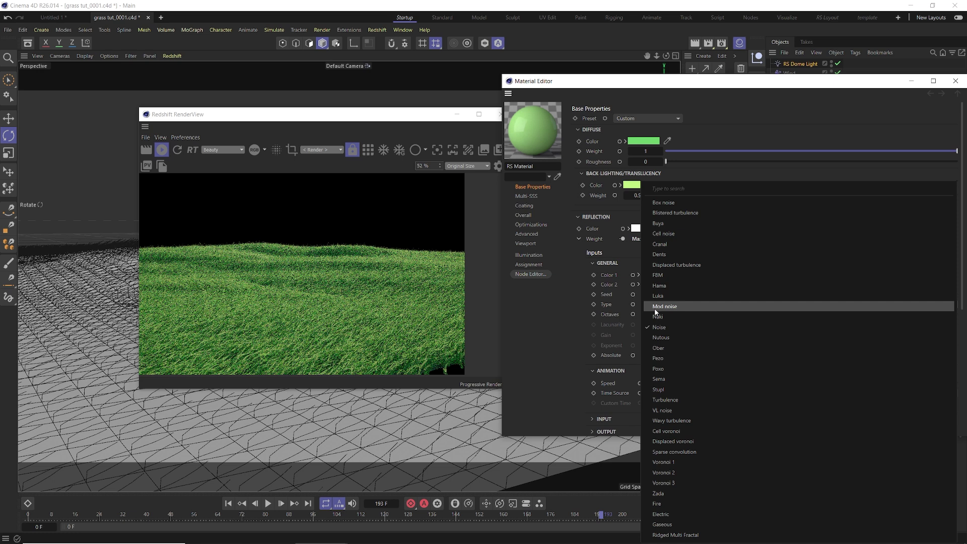
click(664, 399)
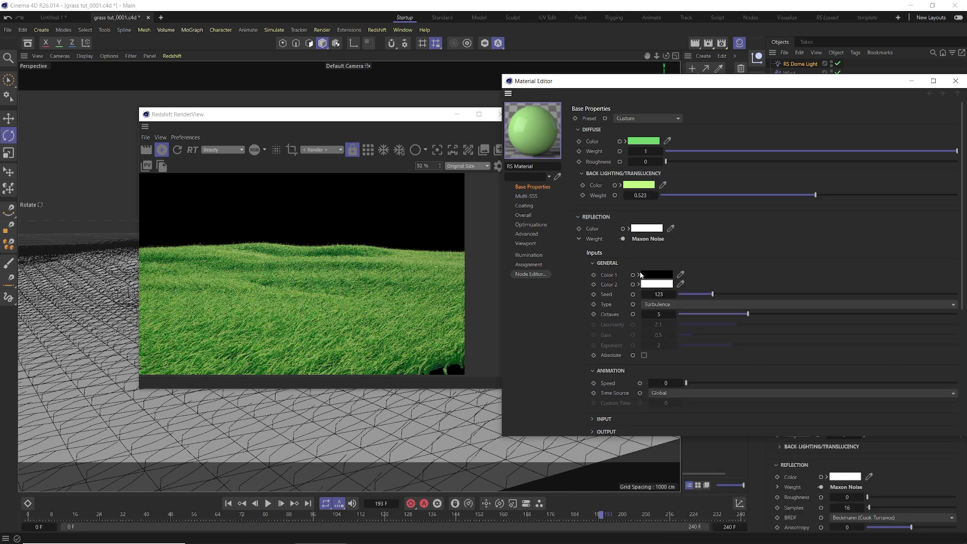
click(656, 284)
drag(598, 343, 563, 368)
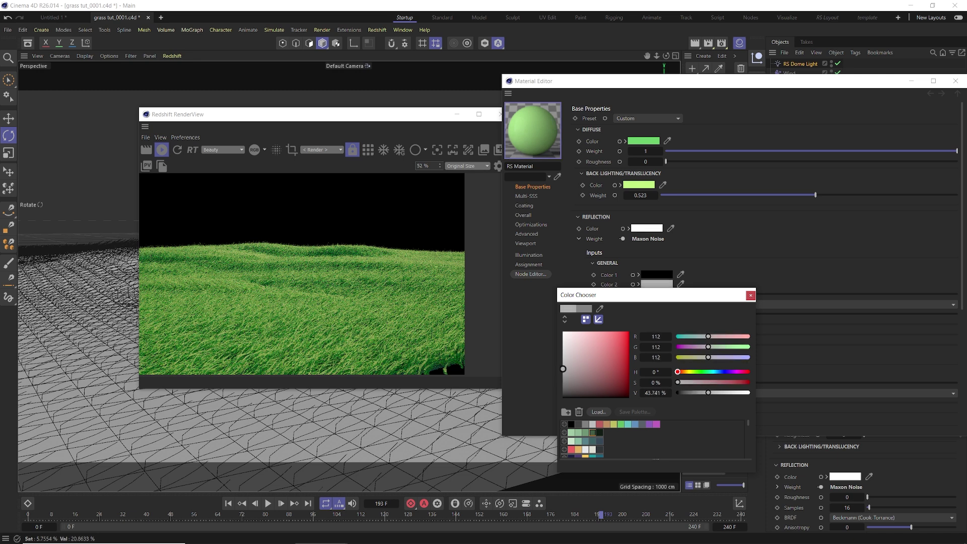
click(750, 296)
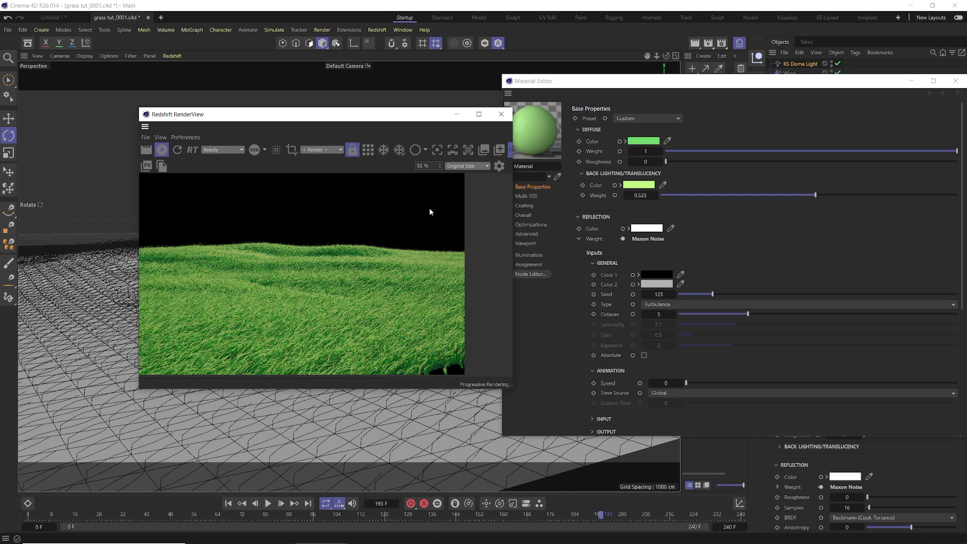
- Set the reflection noise's Low Clip to 0.192 and its Overall Scale to 1.94
scroll(595, 362, down, 2)
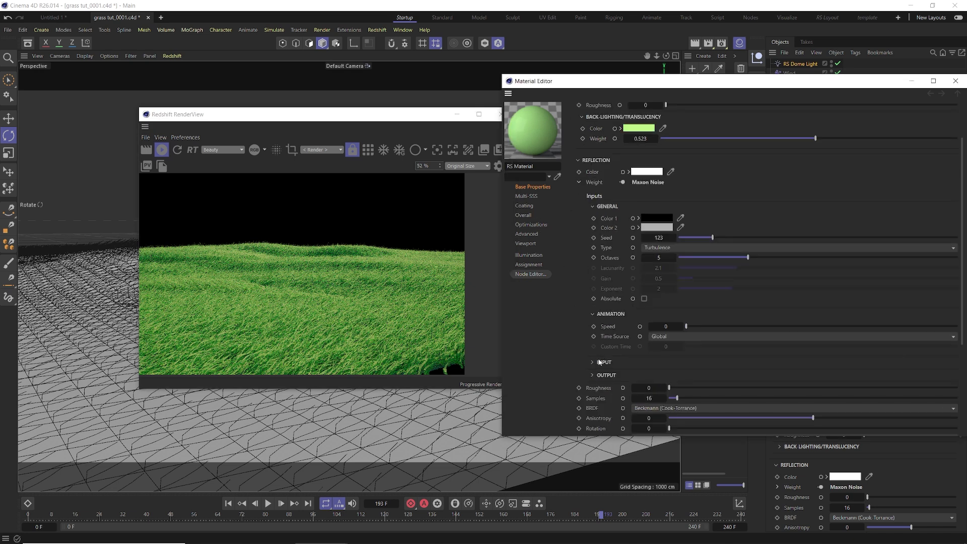
click(604, 376)
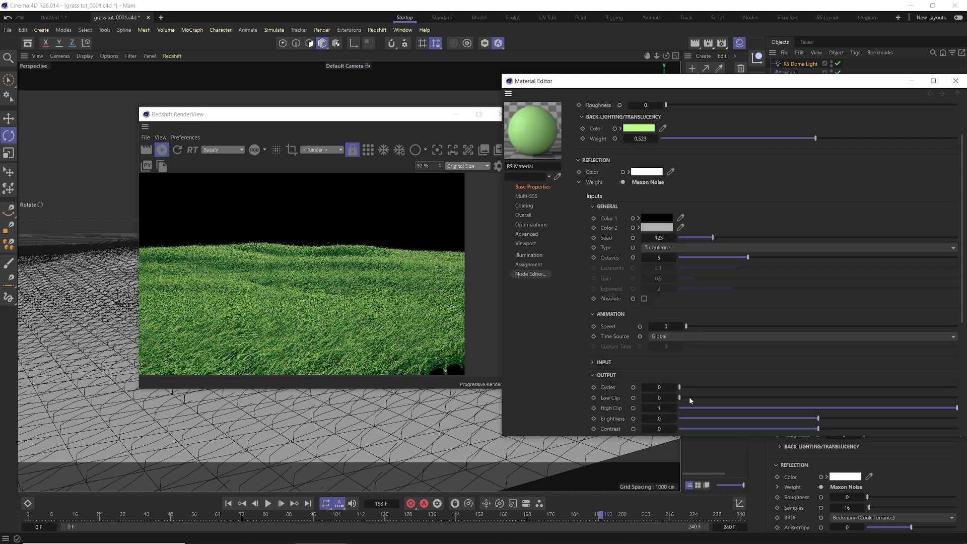
click(594, 362)
drag(704, 395, 754, 394)
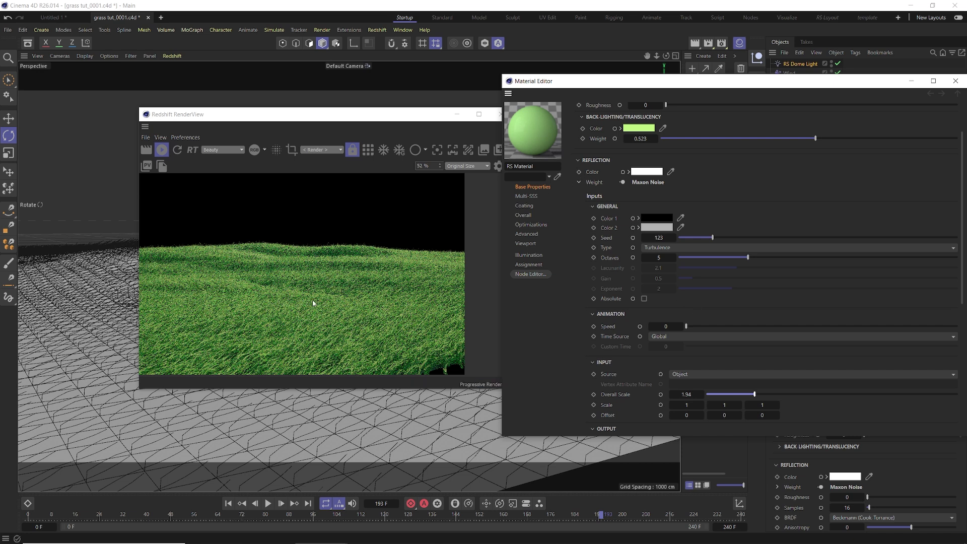
scroll(652, 325, down, 3)
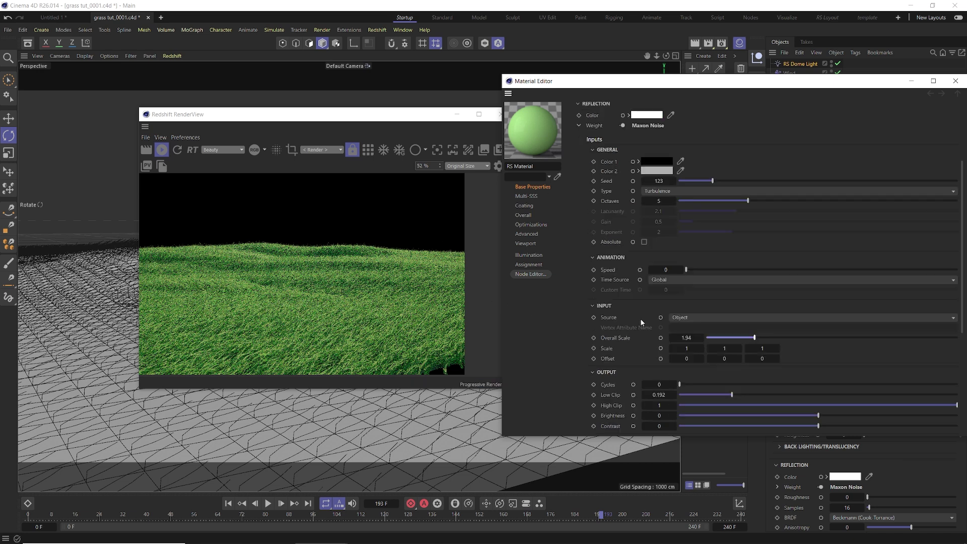
- Set the grass material's reflection IOR to 1.7 and its diffuse roughness to 0.585, then close its editor
scroll(592, 211, up, 3)
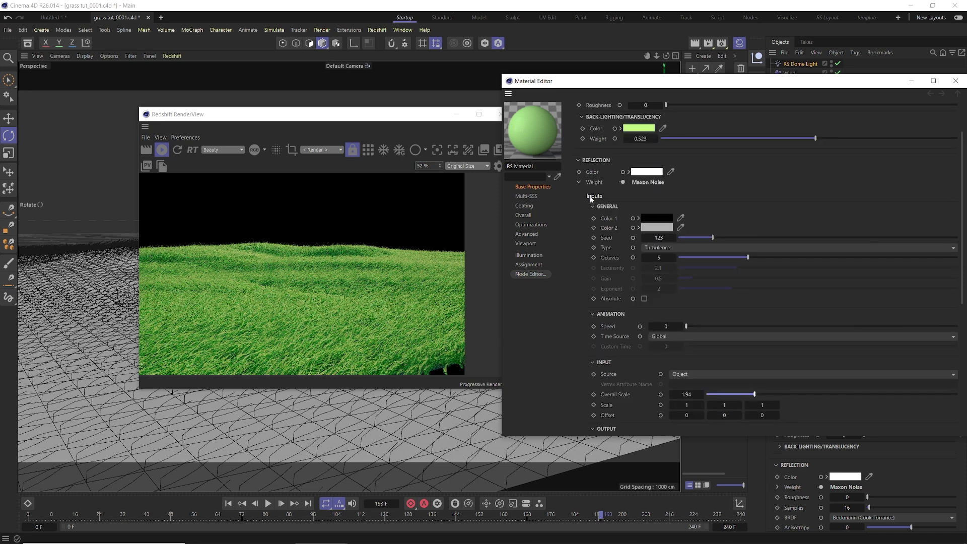
scroll(611, 267, down, 13)
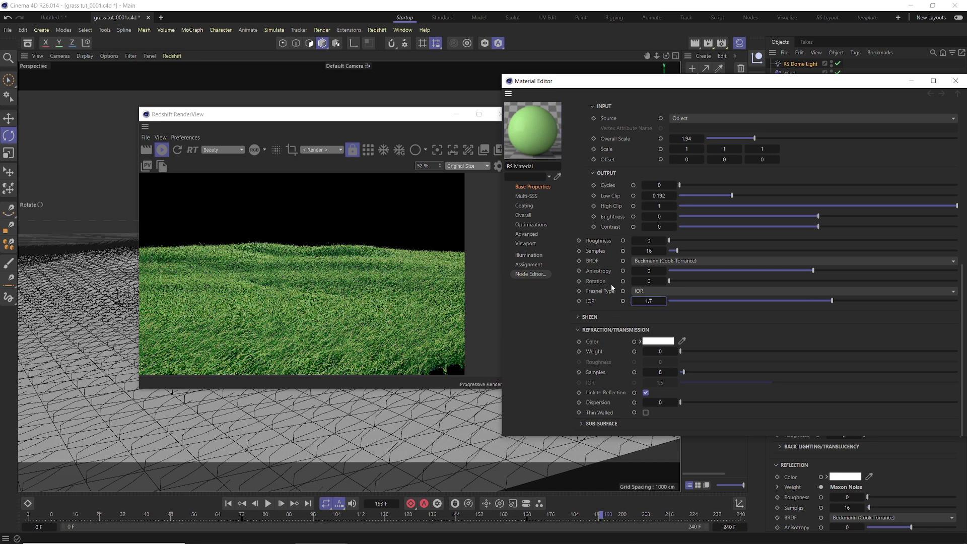
scroll(611, 287, up, 10)
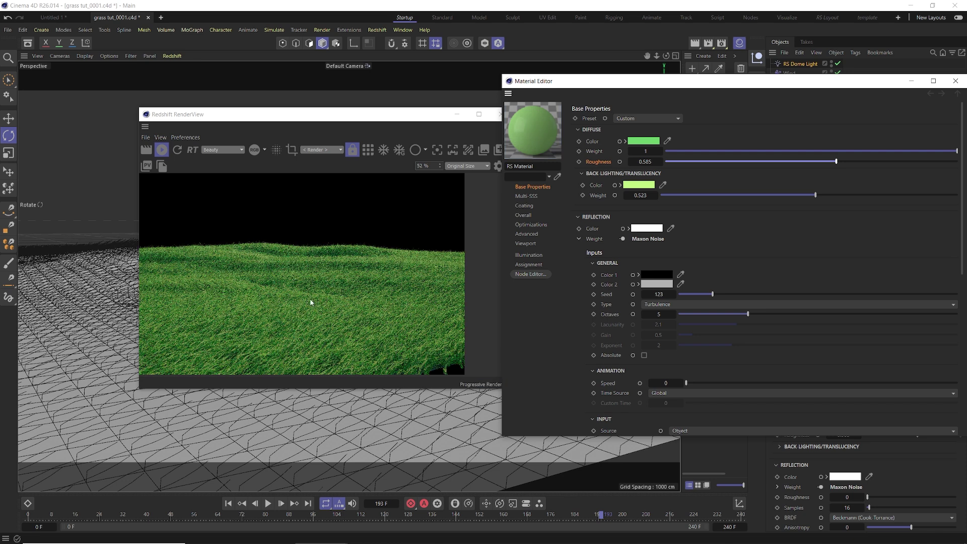
click(687, 81)
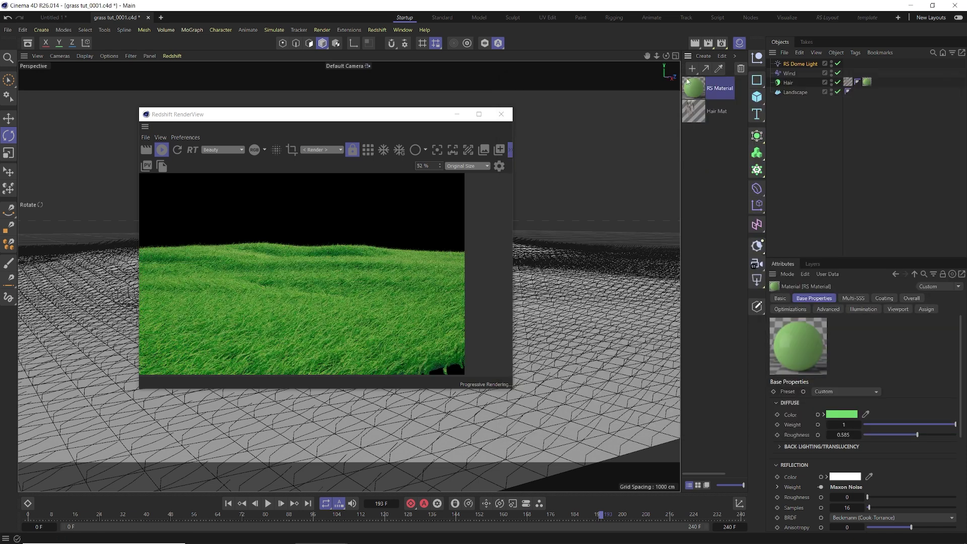
- Create a new Redshift Standard material for the ground
click(692, 71)
click(703, 56)
click(703, 56)
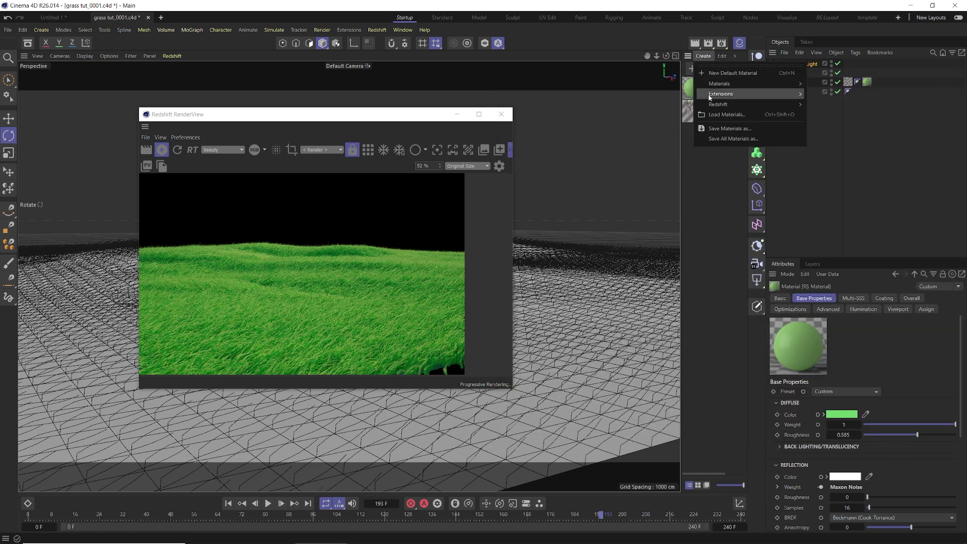
mouse_move(719, 104)
mouse_move(818, 106)
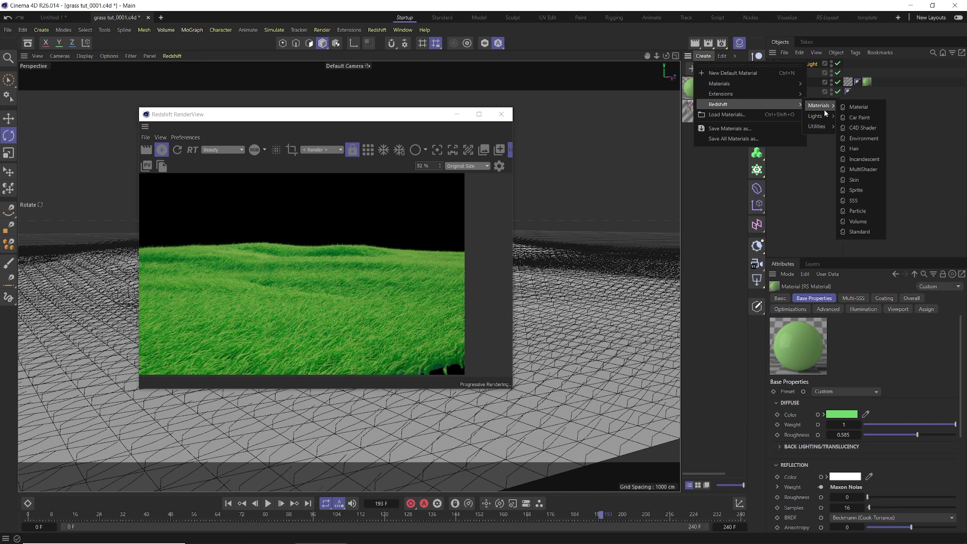
click(859, 231)
- Give the RS Standard material a dark green base color from the saved swatches and a reflection roughness of 1
double_click(693, 87)
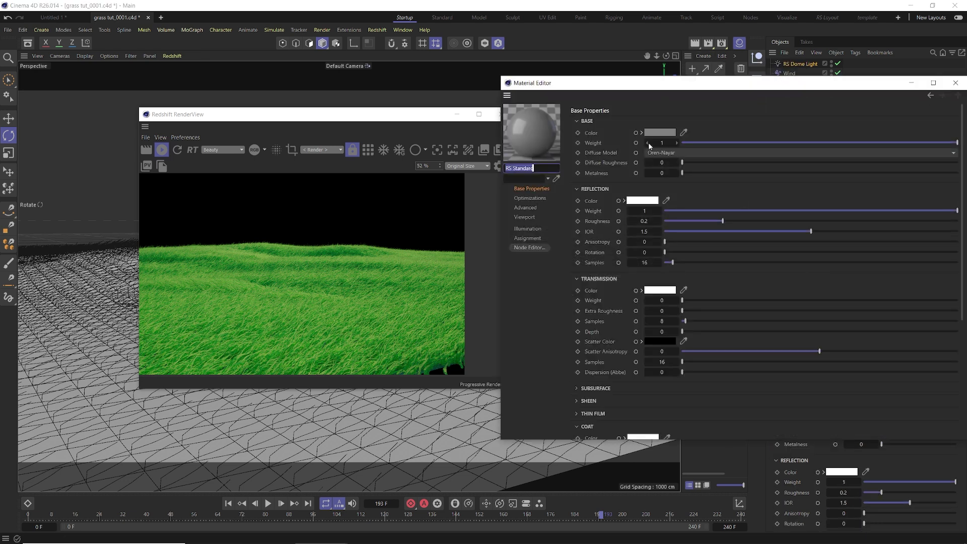
click(673, 133)
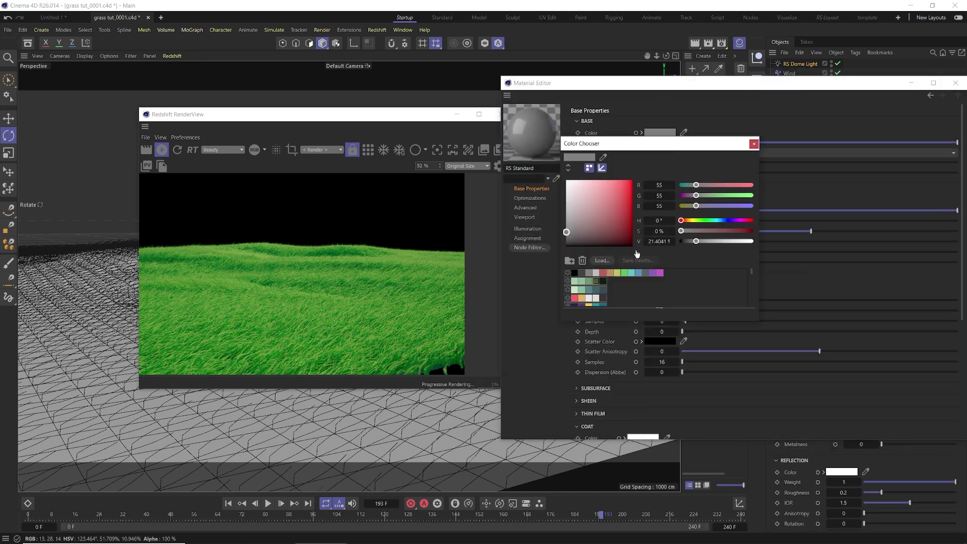
click(600, 278)
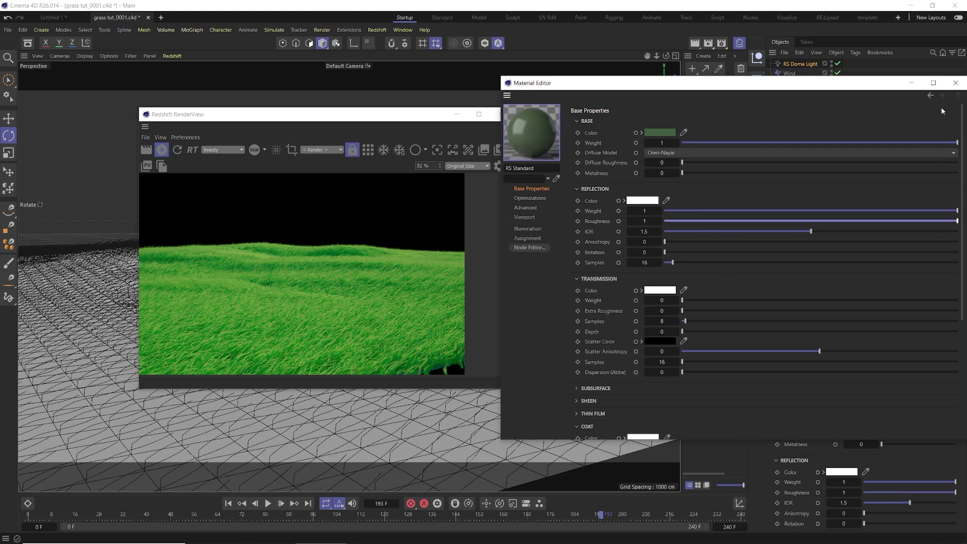
click(955, 82)
- Assign the RS Standard material to the Landscape object and reposition the render preview window
drag(803, 95, 802, 94)
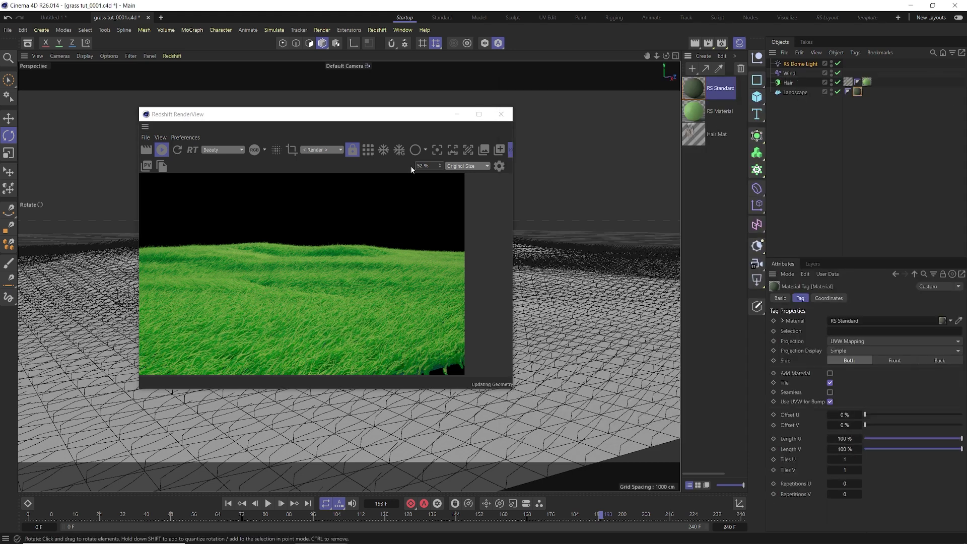
drag(295, 115, 308, 99)
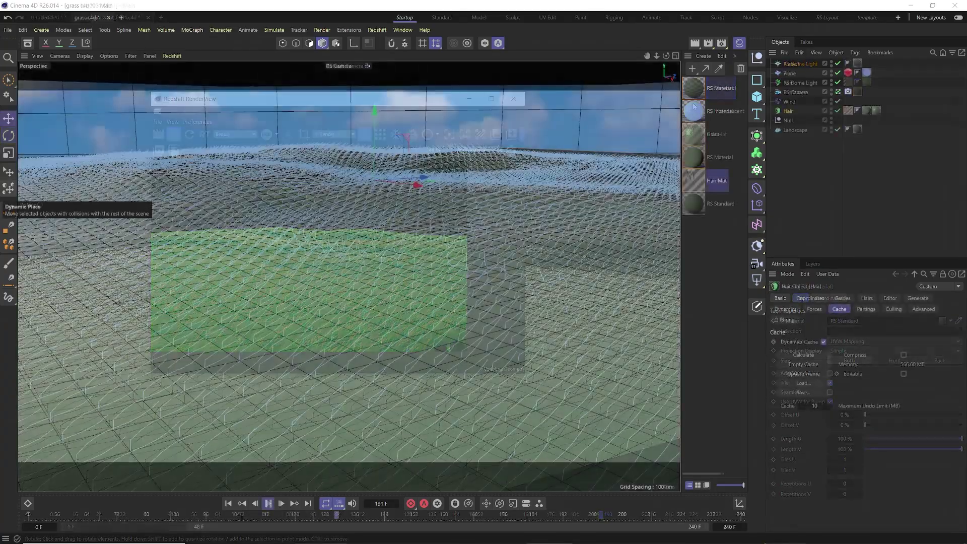